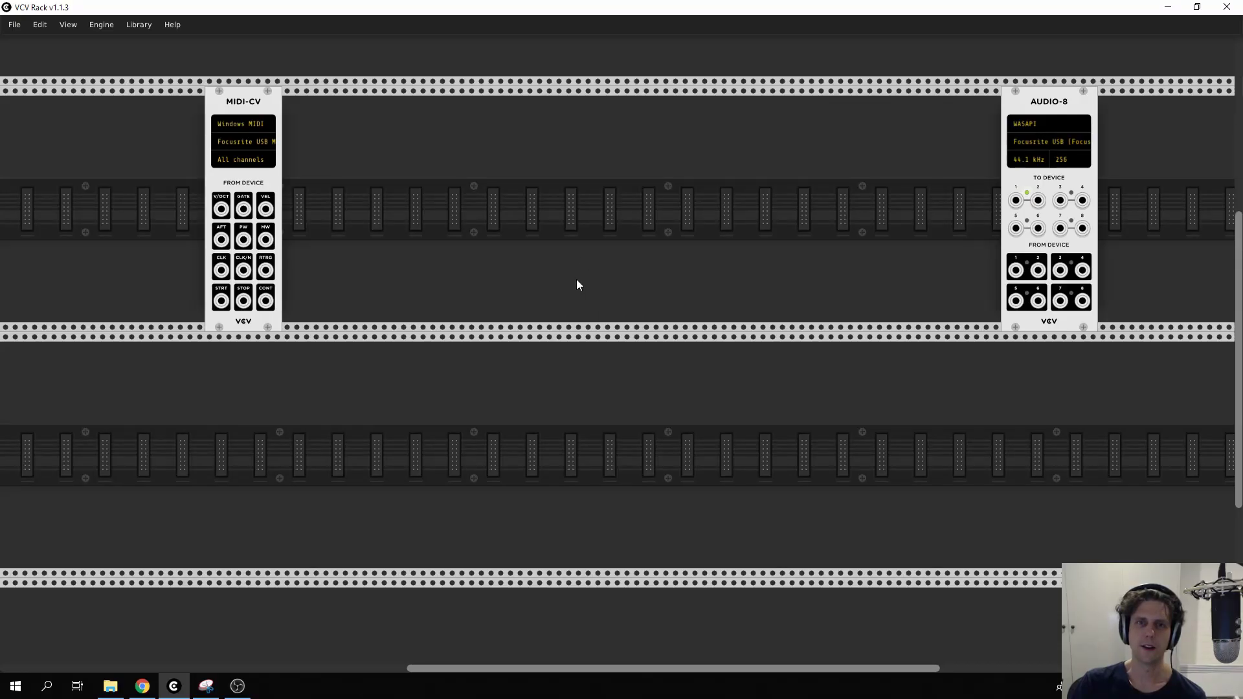
Add VCO-1 and a Scope below it, cabling VCO-1's SIN output into the Scope's X input
right_click(576, 212)
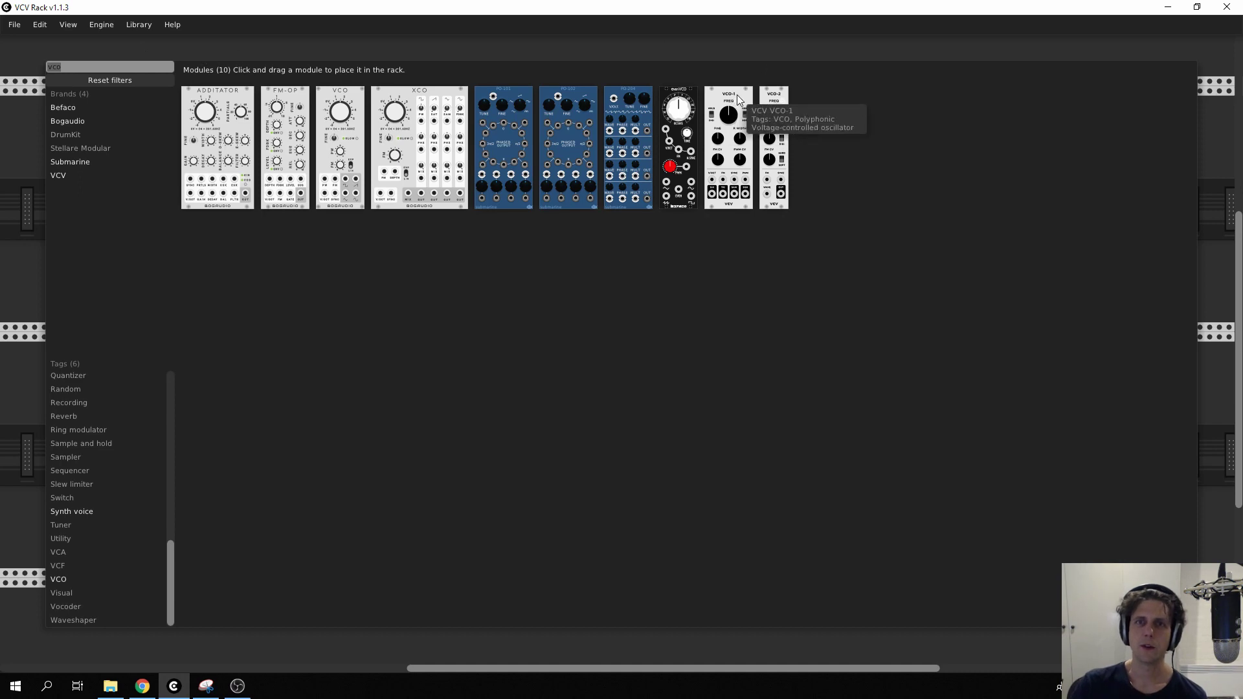
drag(732, 96, 616, 136)
right_click(853, 438)
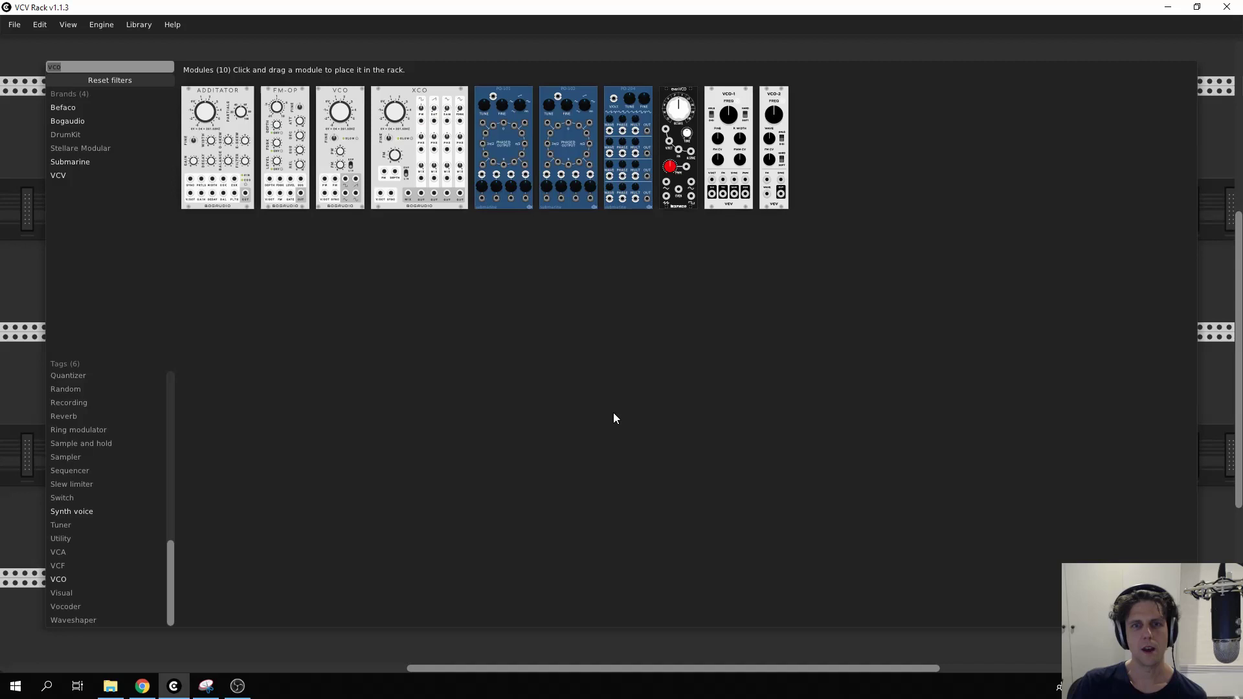
text(sc)
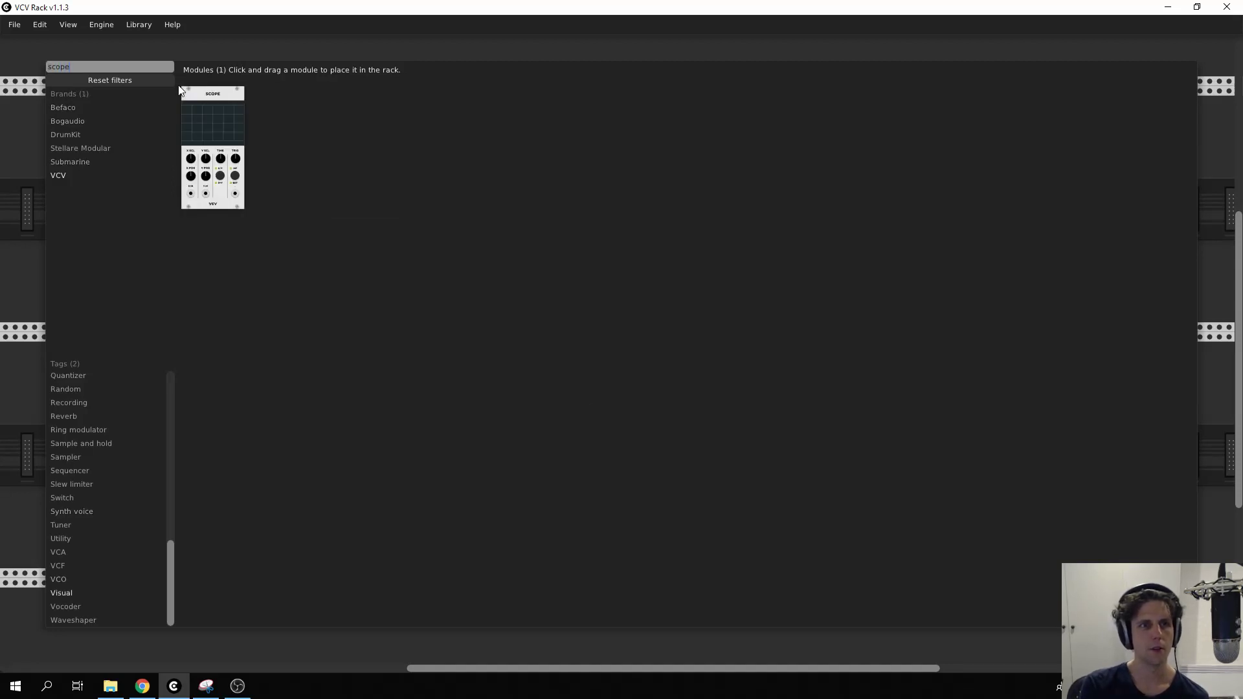
text(ope)
drag(227, 113, 626, 412)
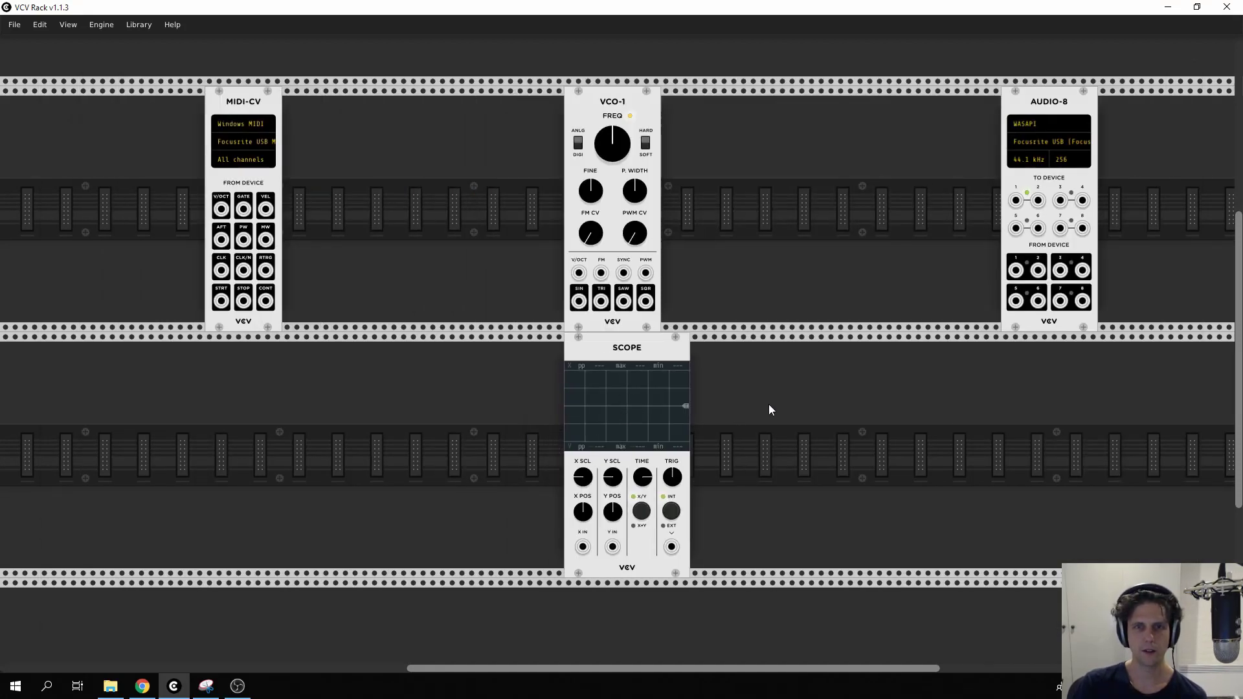
drag(582, 306, 583, 547)
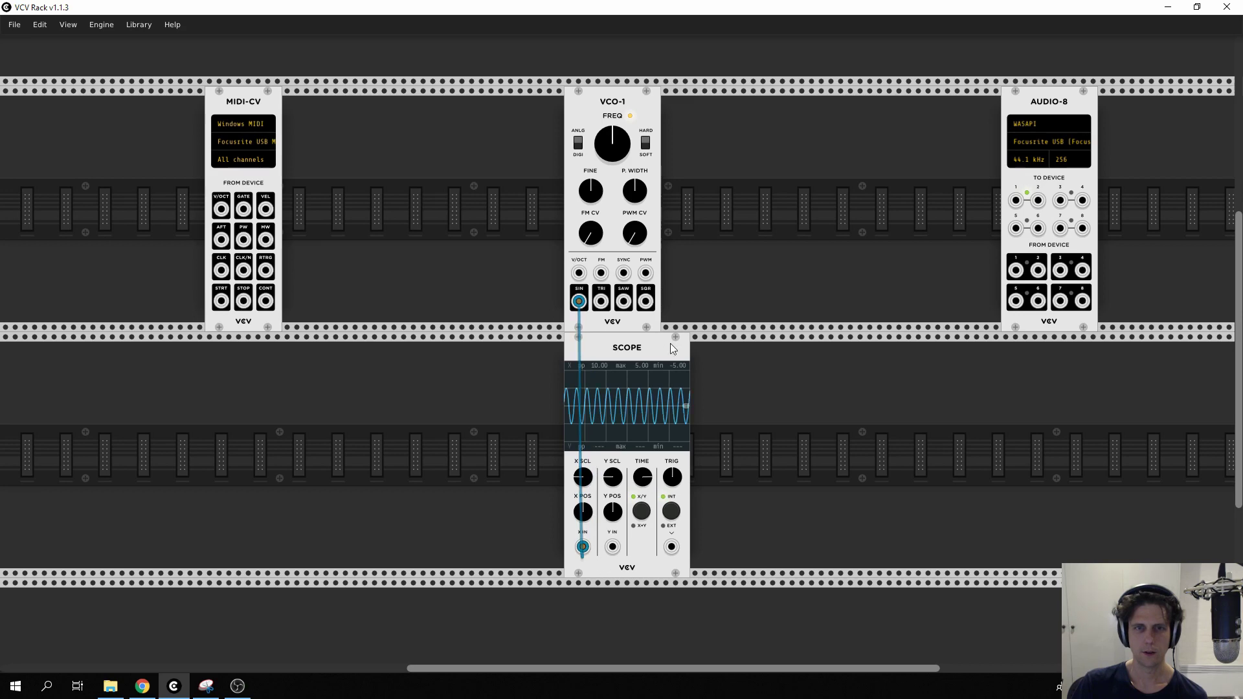
drag(670, 343, 738, 343)
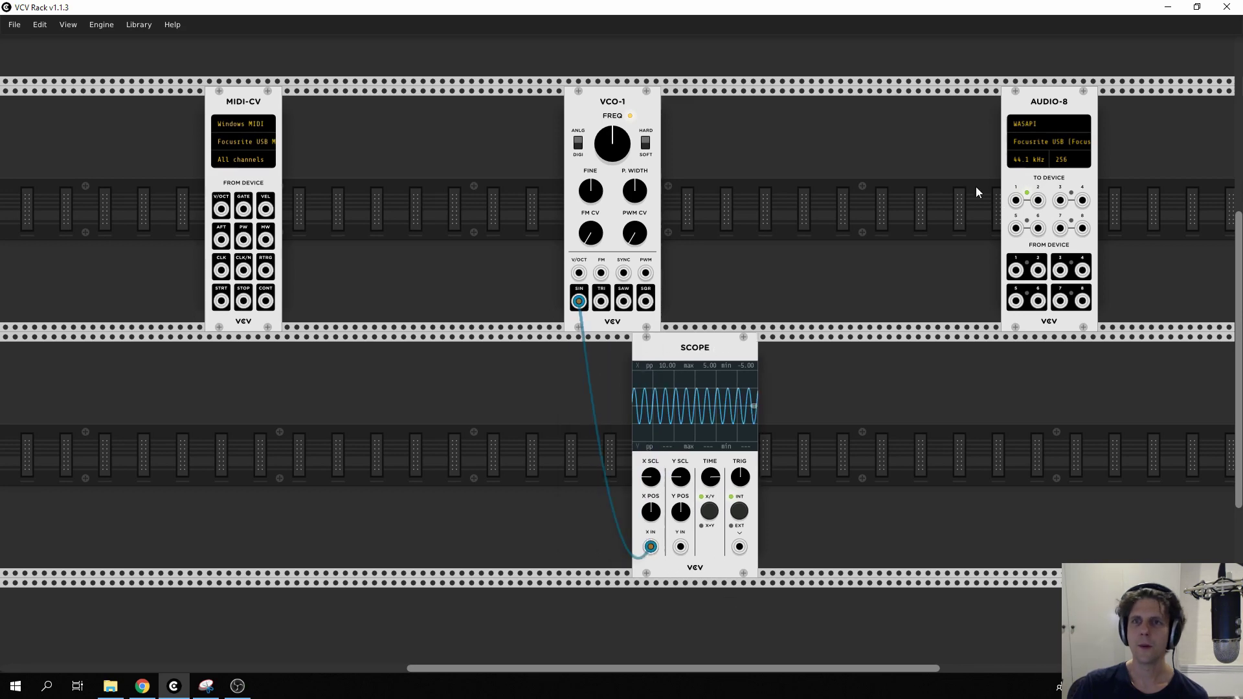
Add a VCV Mixer with lowered master level, fed by VCO-1's sine into input 1
right_click(844, 239)
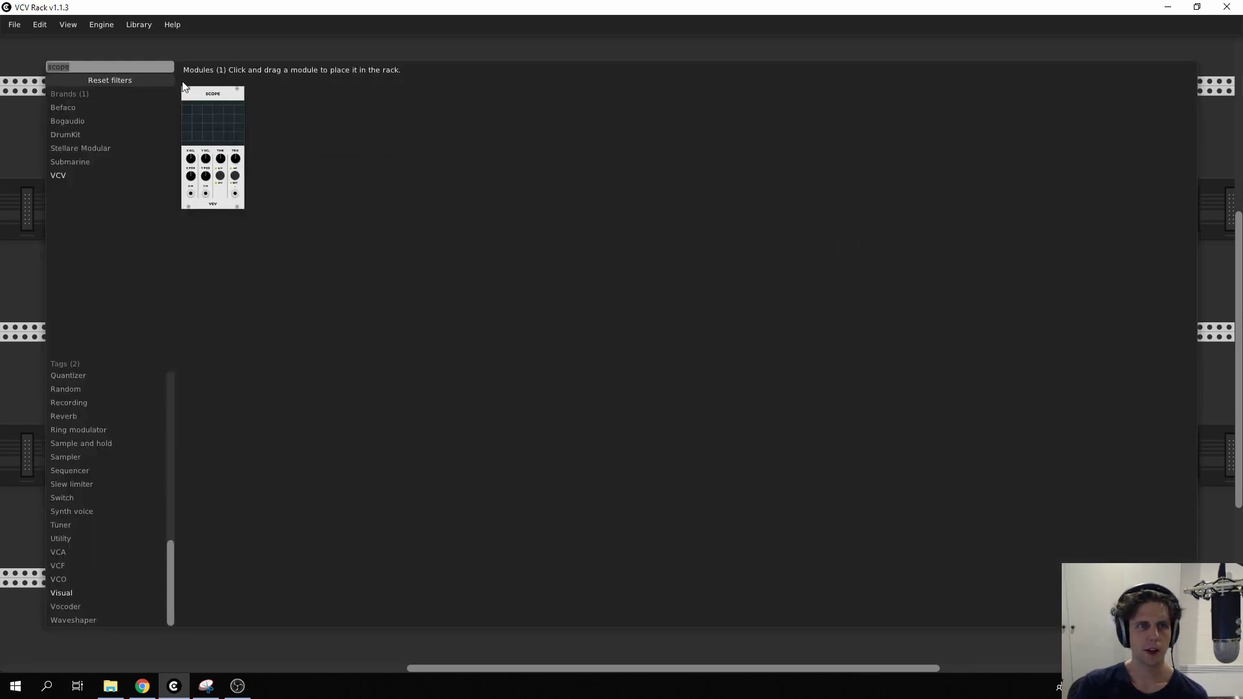
text(mixer)
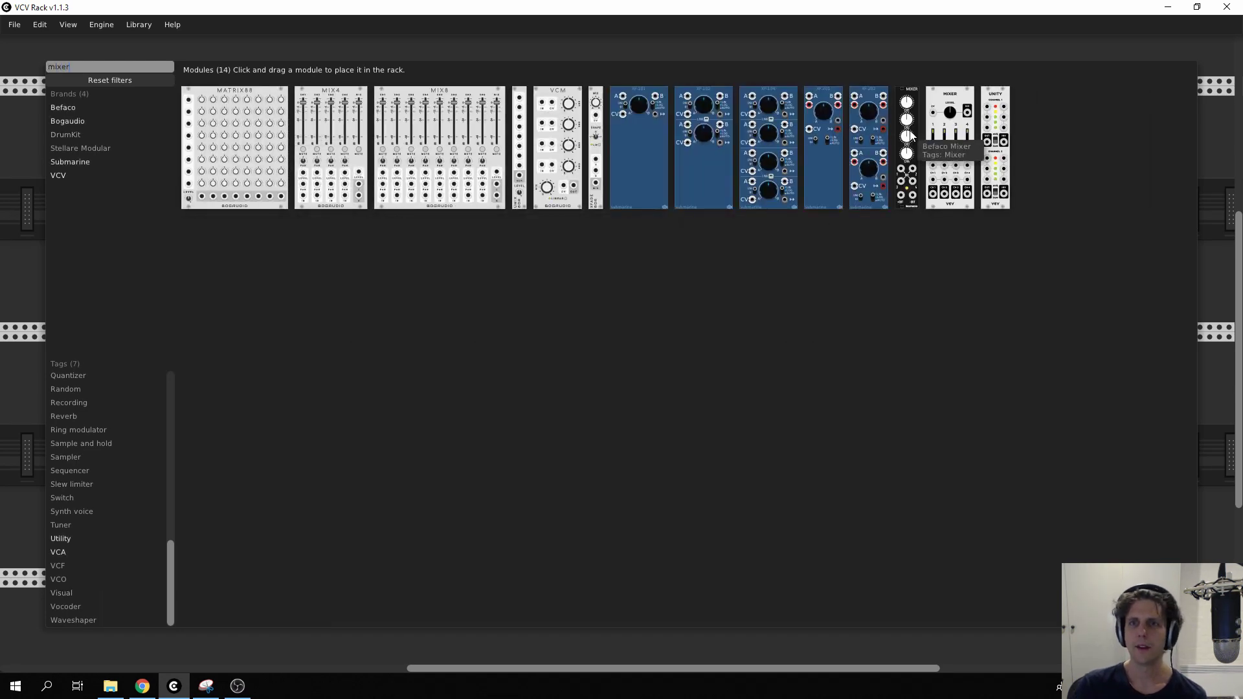
drag(948, 138, 861, 188)
drag(864, 138, 865, 155)
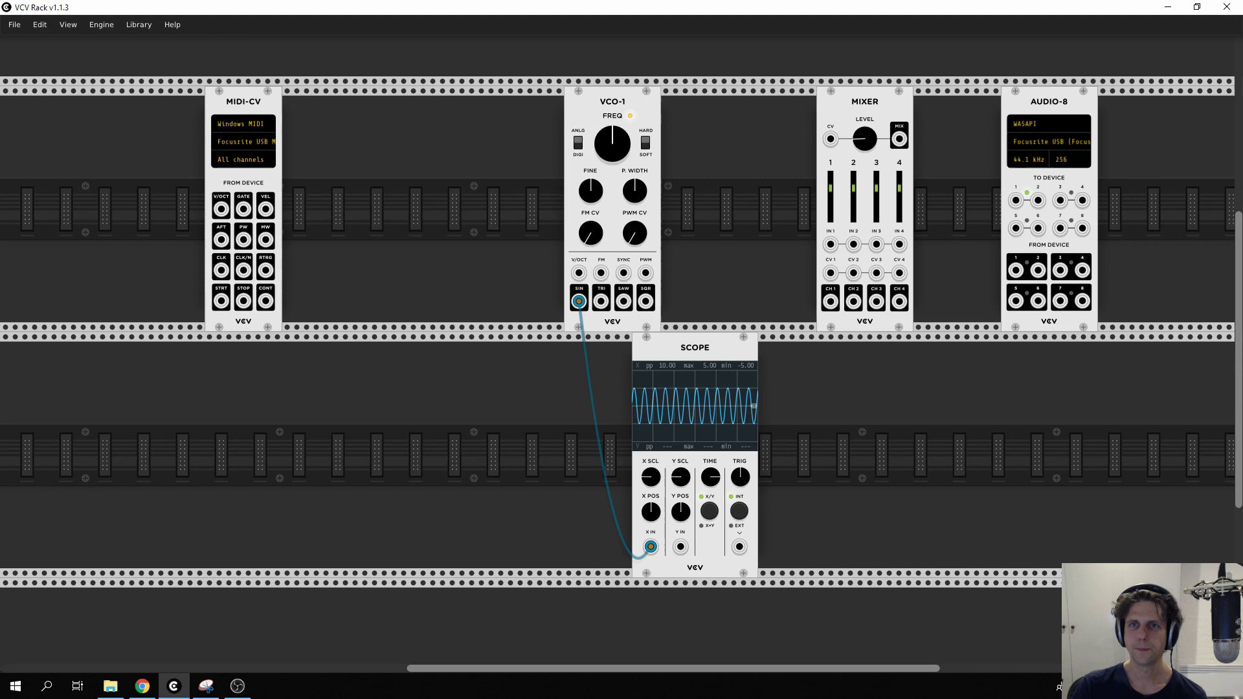
drag(579, 301, 830, 244)
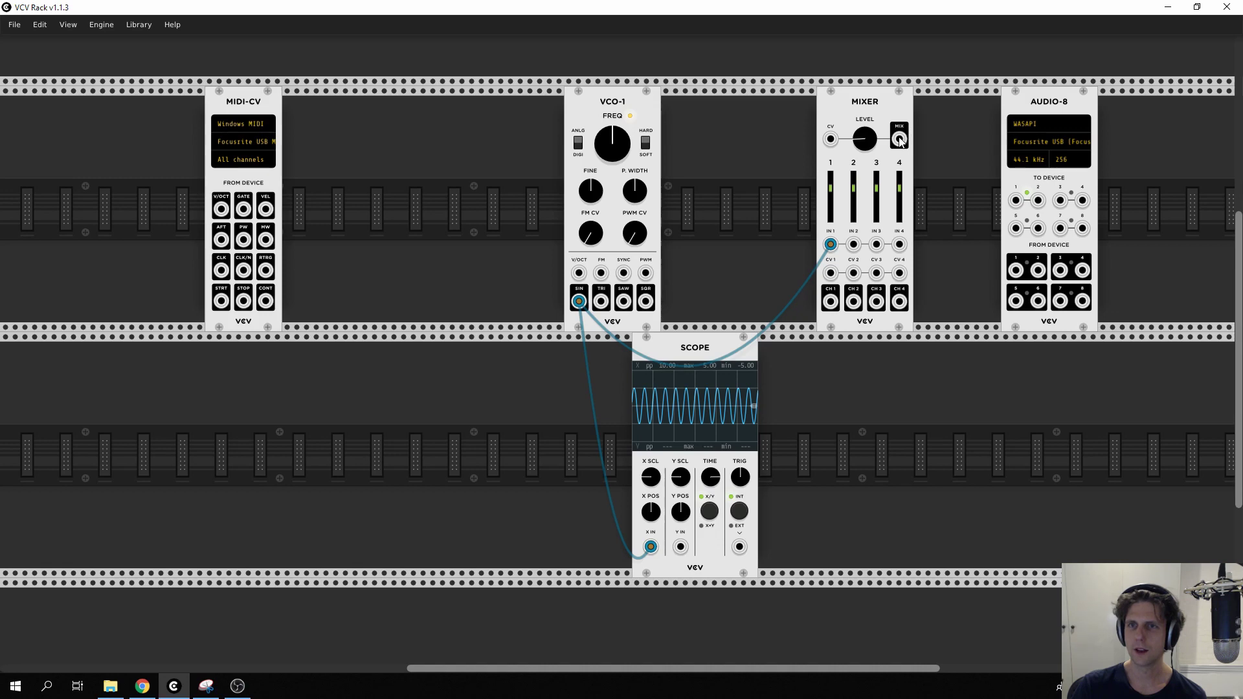
Patch the Mixer's MIX output to Audio-8 channels 1 and 2, then remove those cables
drag(900, 141, 1016, 200)
mouse_move(899, 138)
mouse_down()
mouse_move(889, 133)
mouse_move(899, 139)
mouse_up()
drag(899, 139, 1037, 200)
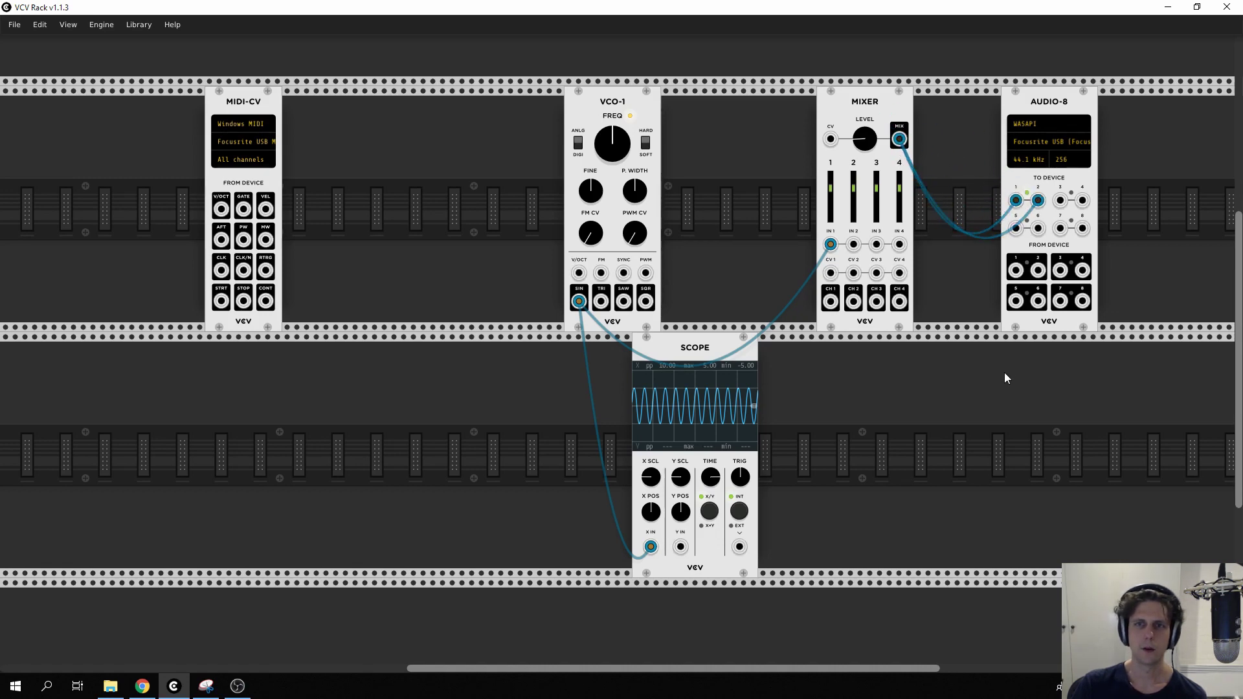
drag(1037, 200, 1010, 185)
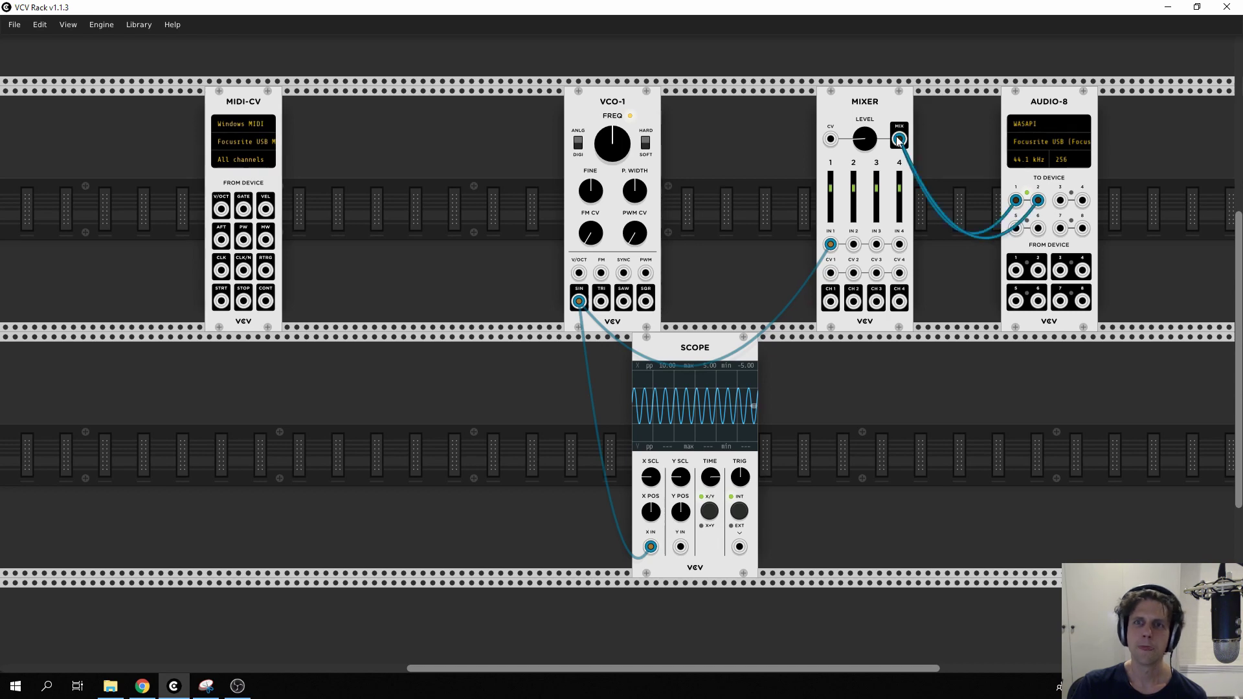
drag(899, 139, 947, 139)
Insert a Mutes module before Audio-8 and route the Mixer's mix through Mutes channel 1 into Audio-8 channel 1
right_click(947, 140)
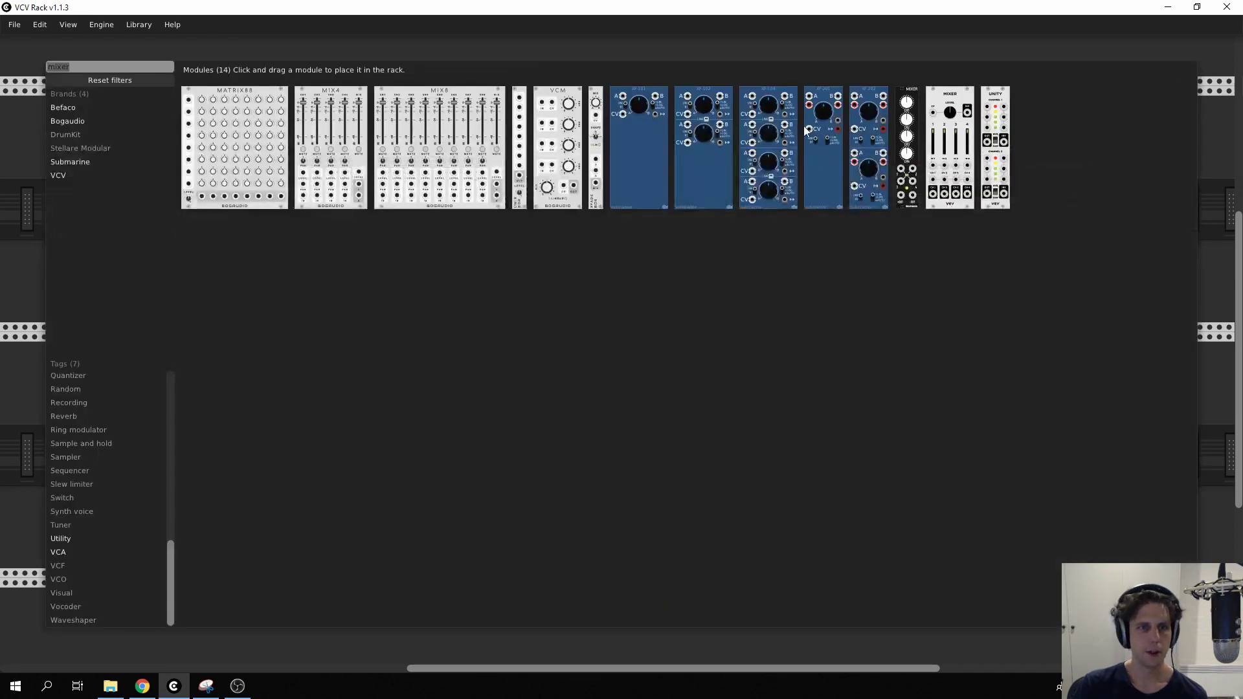
text(mute)
drag(271, 120, 994, 159)
drag(889, 96, 900, 96)
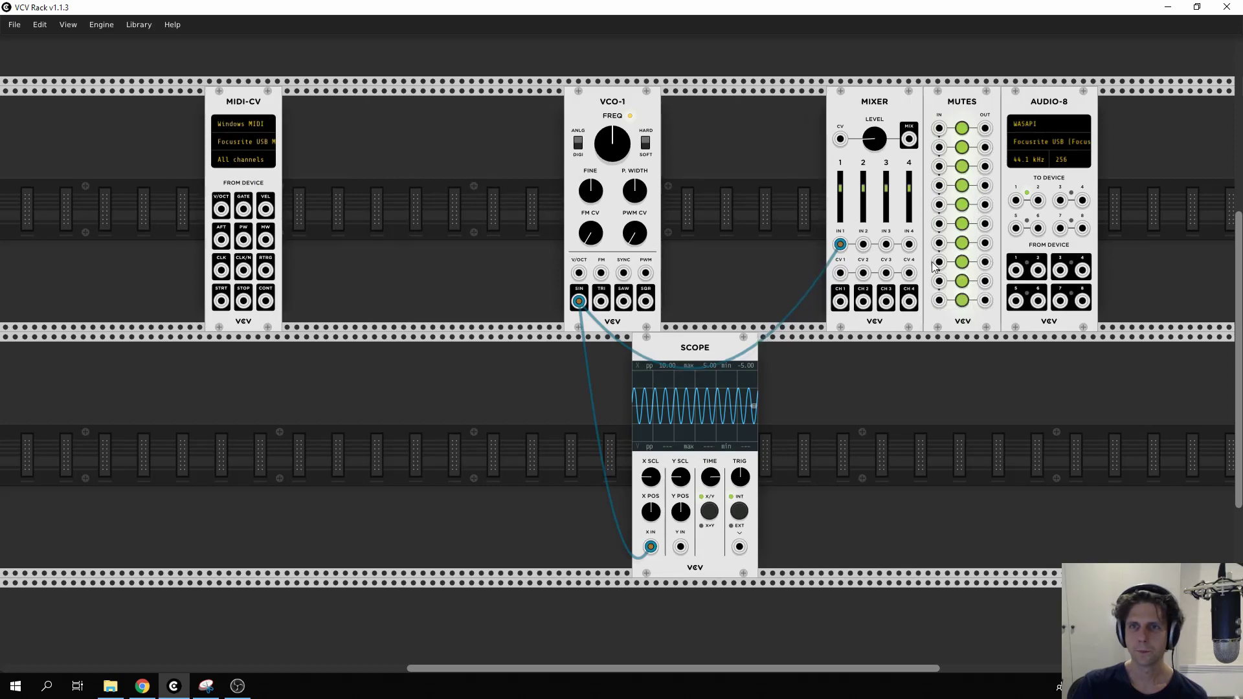
drag(909, 139, 1015, 200)
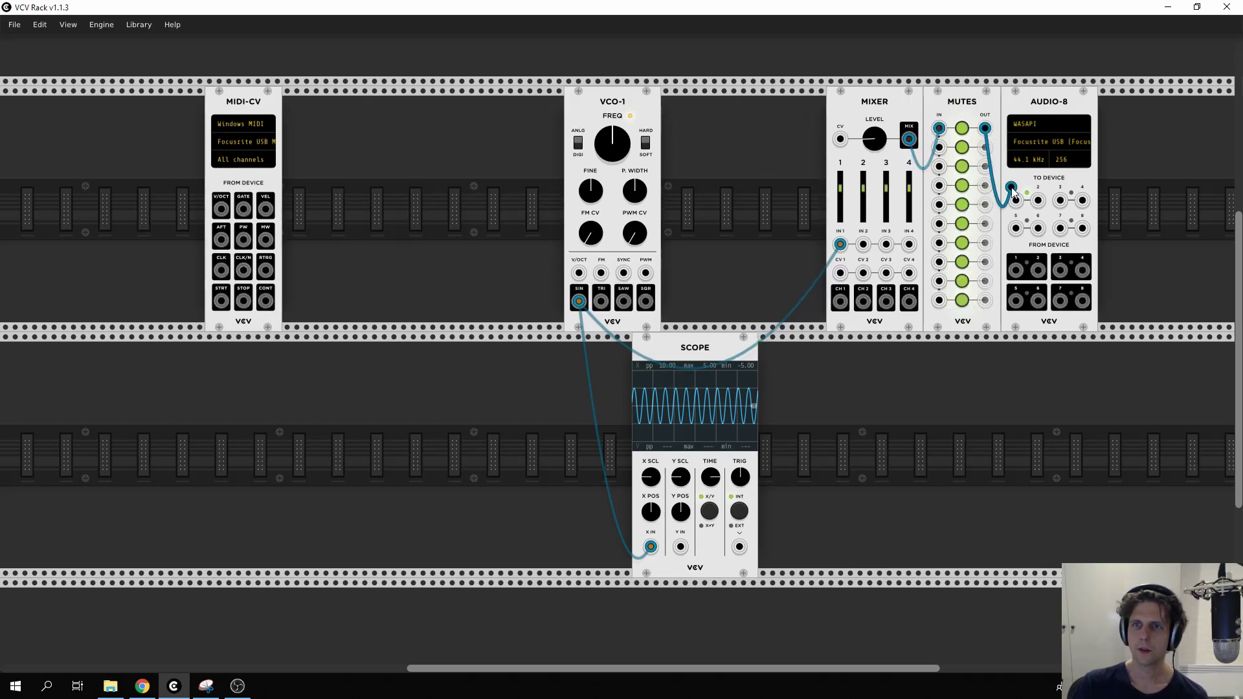
Also send Mutes output 1 to Audio-8 channel 2, leave channel 1 muted, and shift the Scope left
click(962, 128)
drag(984, 128, 1041, 203)
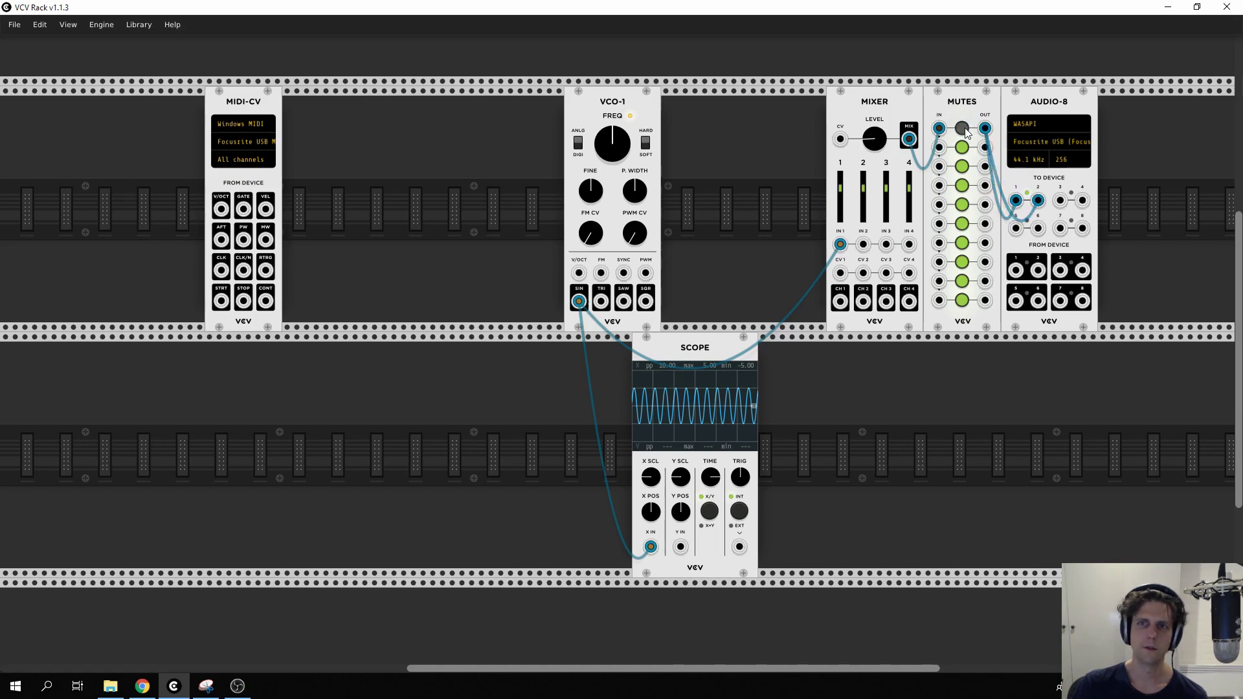
click(962, 128)
click(963, 129)
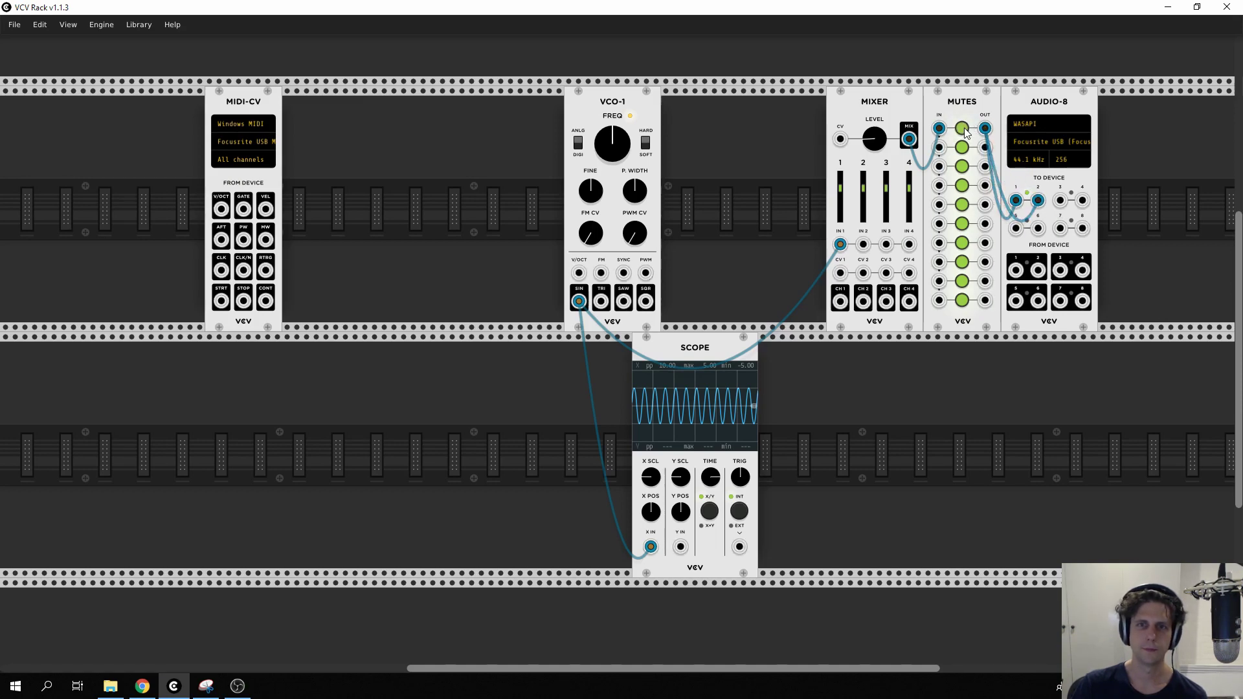
drag(670, 347, 602, 347)
Add a Bogaudio MULT beside the Scope and rewire VCO-1's sine through it to Scope X IN and Mixer IN 1
right_click(794, 409)
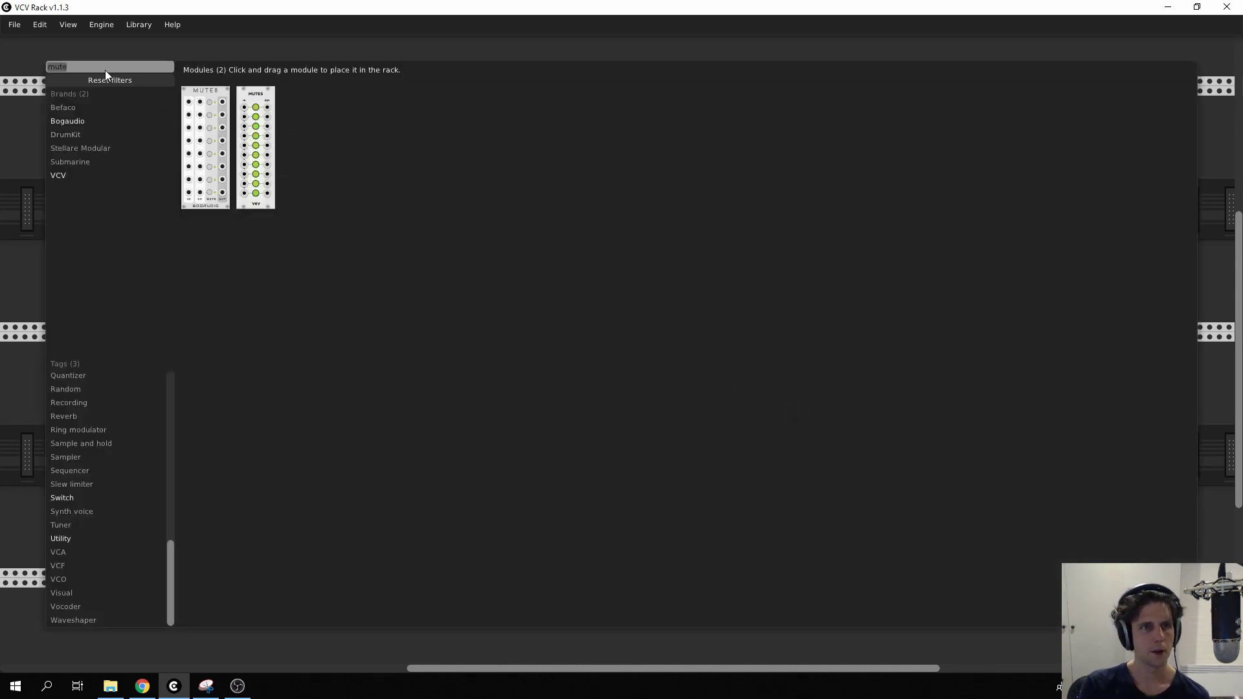
text(mul)
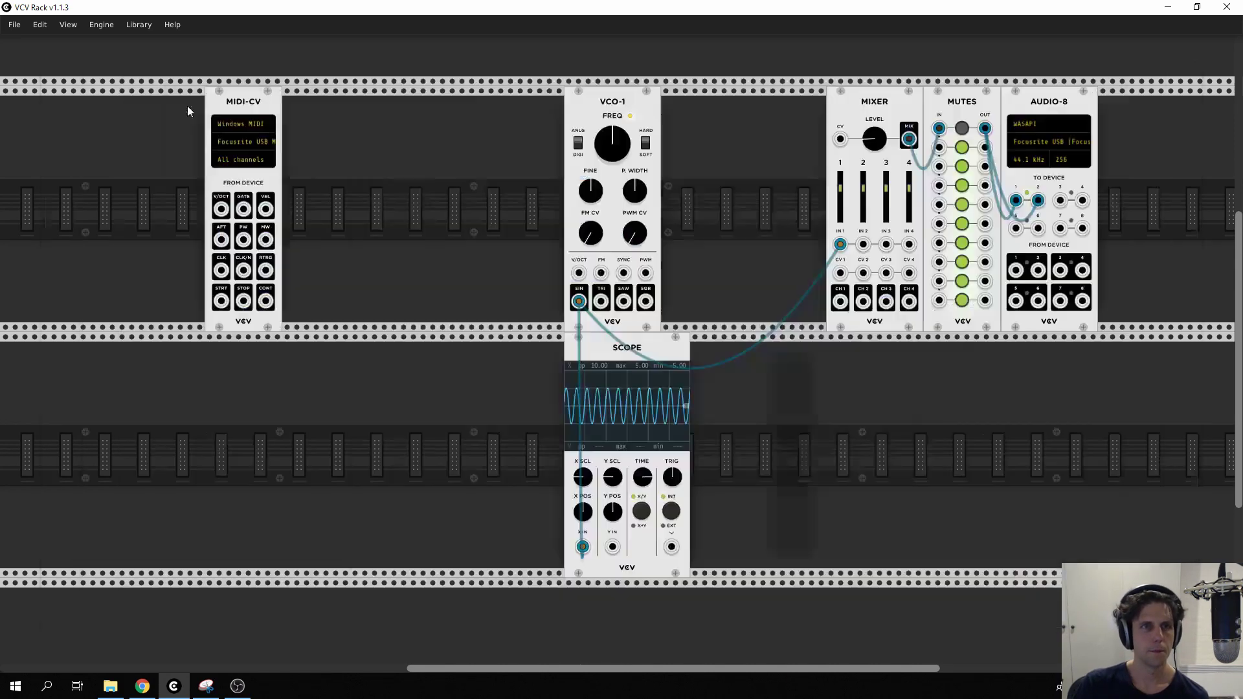
drag(188, 107, 711, 382)
drag(578, 301, 582, 547)
drag(704, 400, 840, 244)
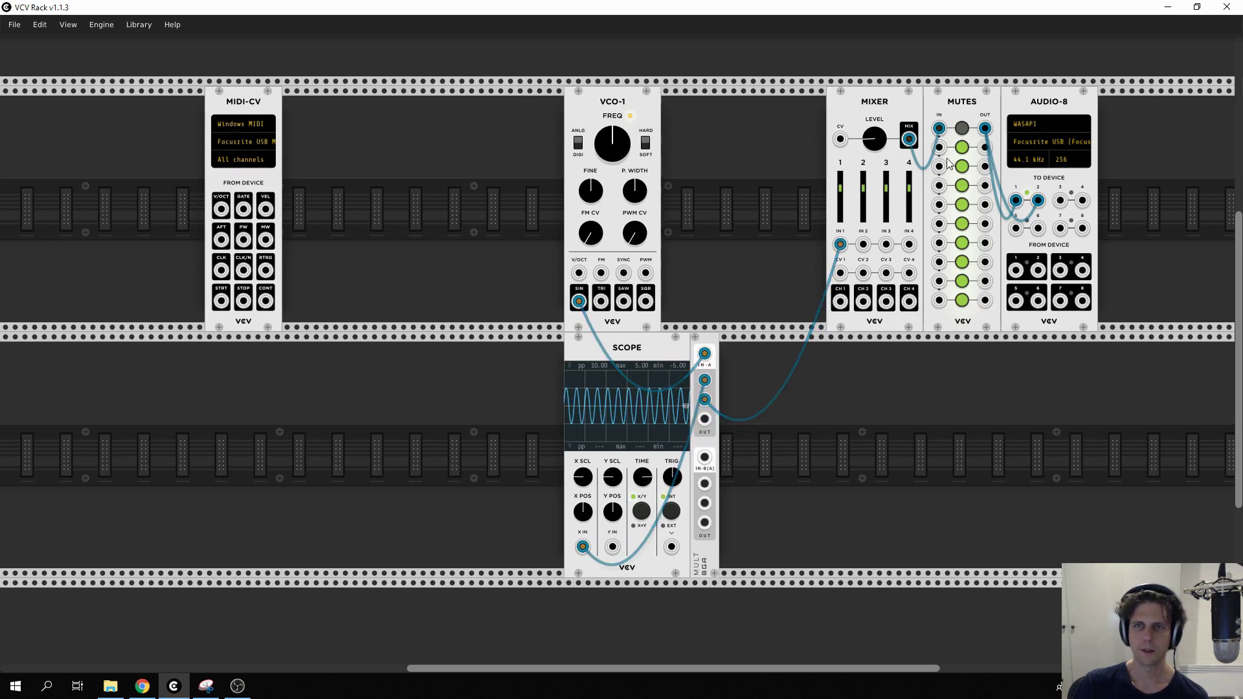
Place a Bogaudio Analyzer-XL beside the MULT and cable a MULT output into its first input
right_click(818, 413)
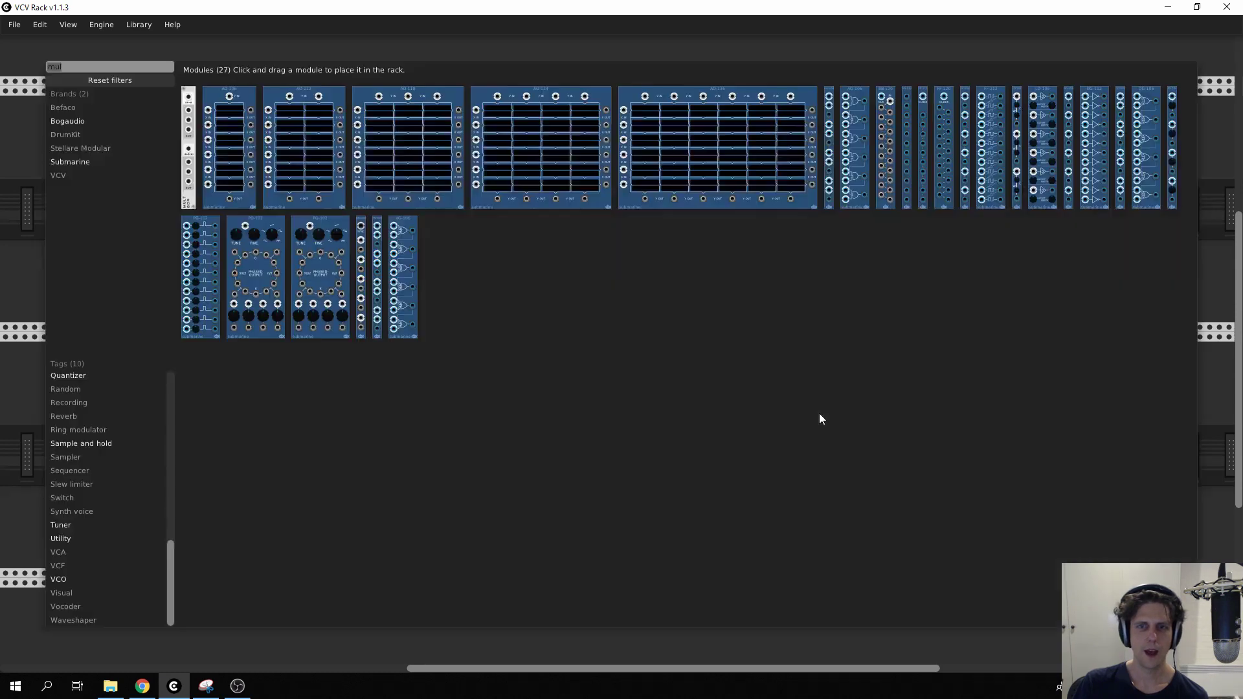
text(analyzer)
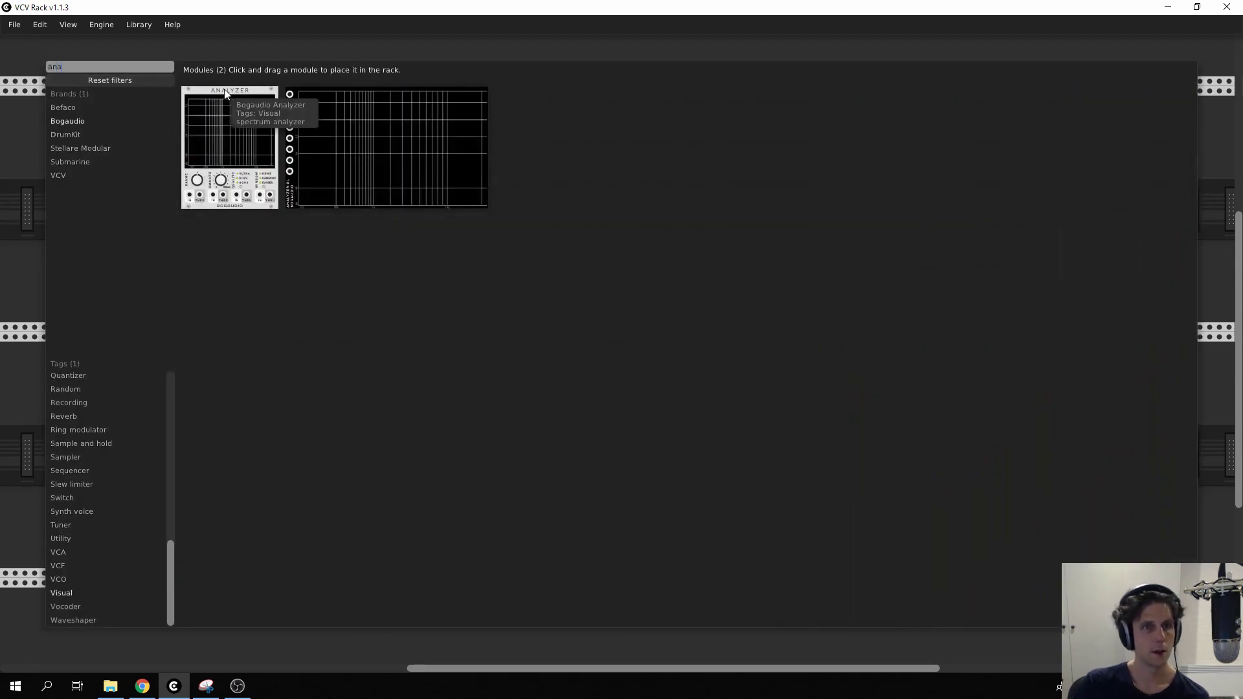
click(437, 146)
drag(432, 61, 764, 467)
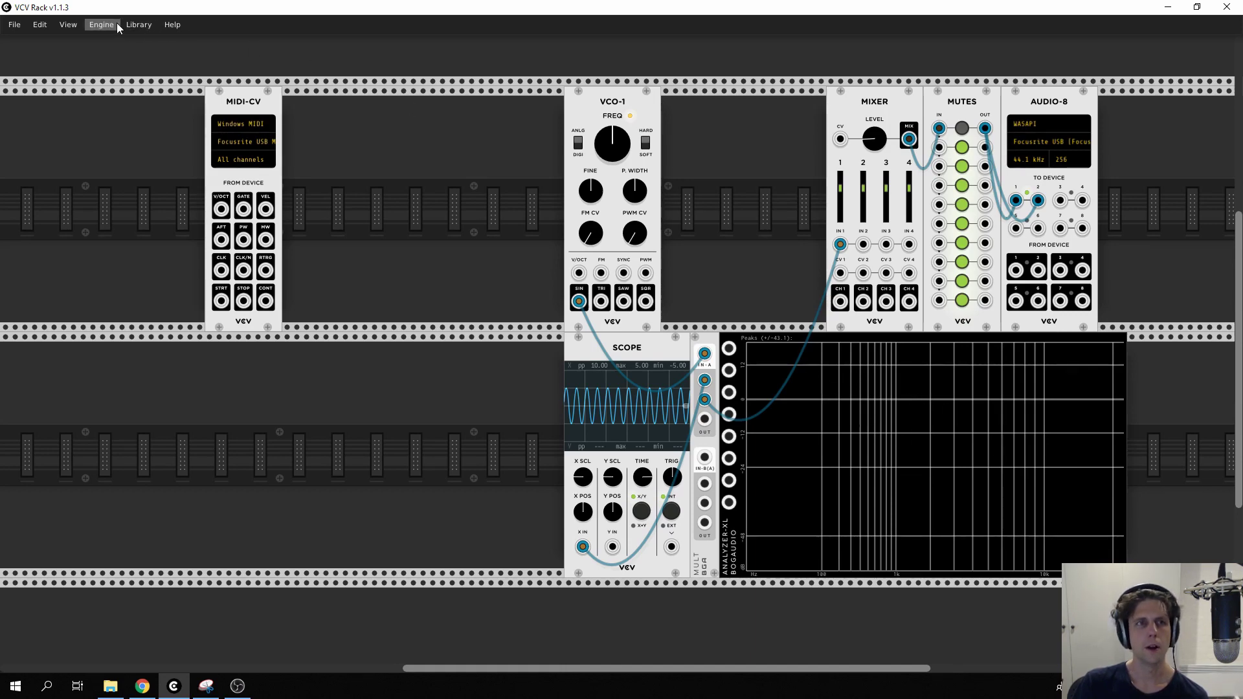
click(137, 24)
click(133, 21)
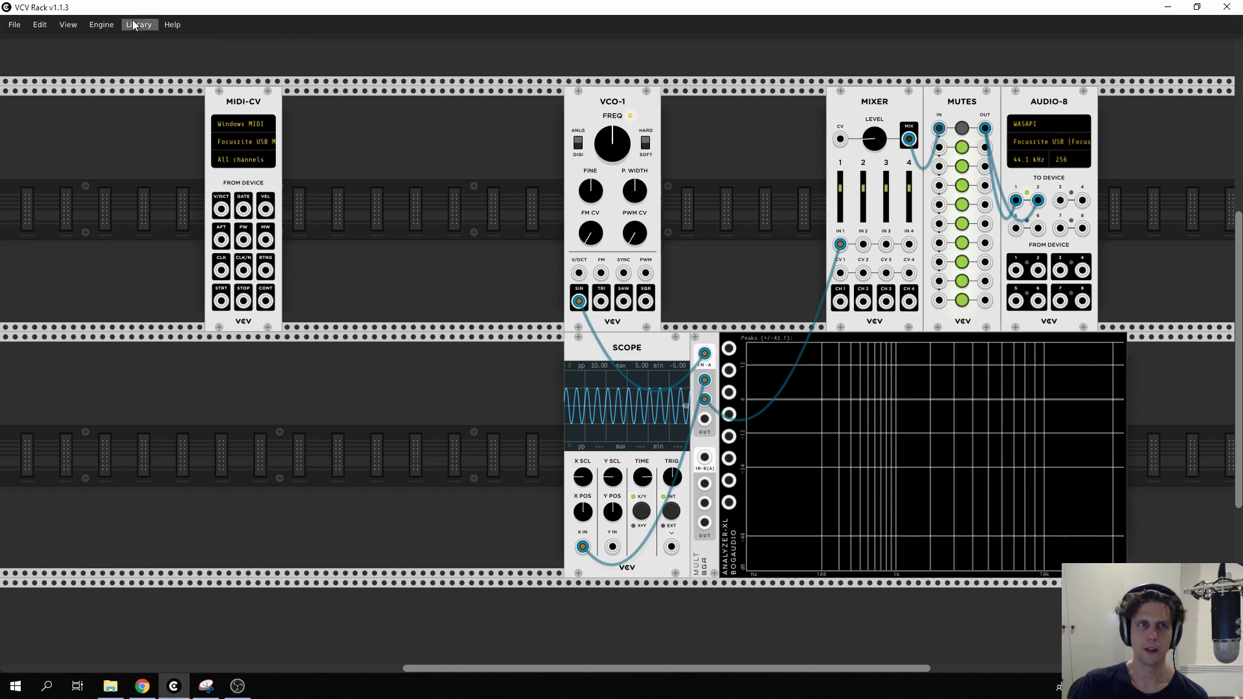
drag(704, 420, 729, 349)
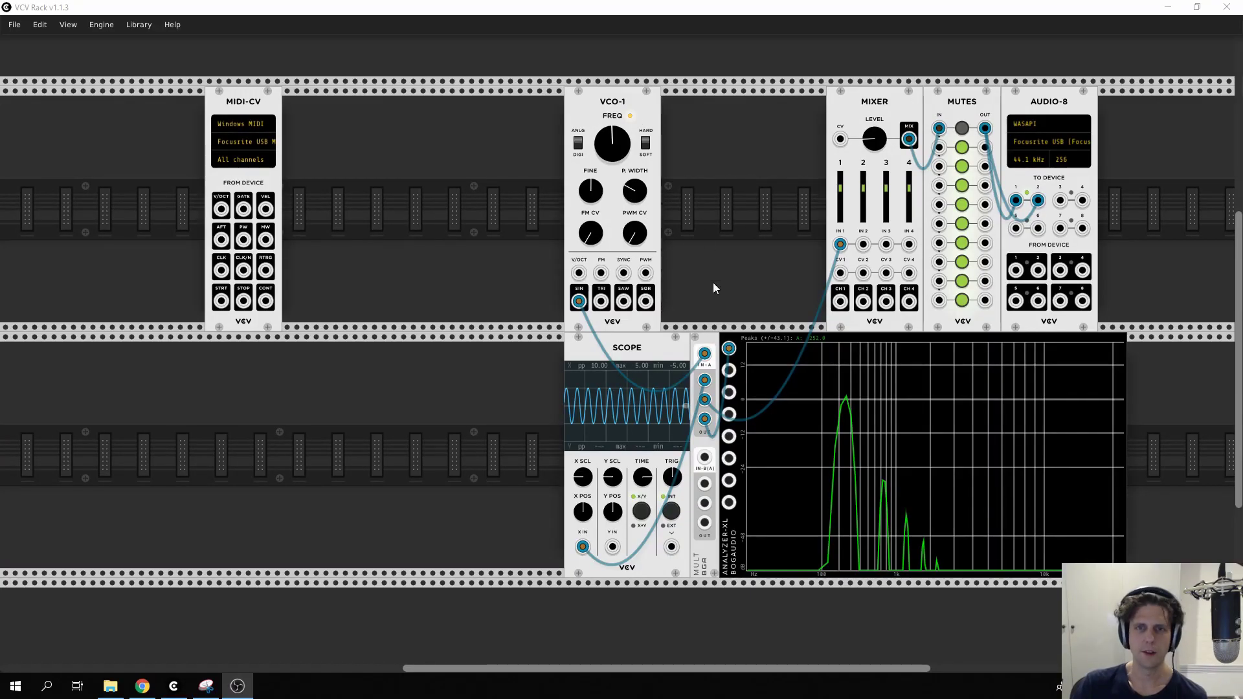
Unmute Mutes channel 1 and toggle VCO-1's ANLG/DIGI switch repeatedly, ending with harmonic peaks visible
click(960, 132)
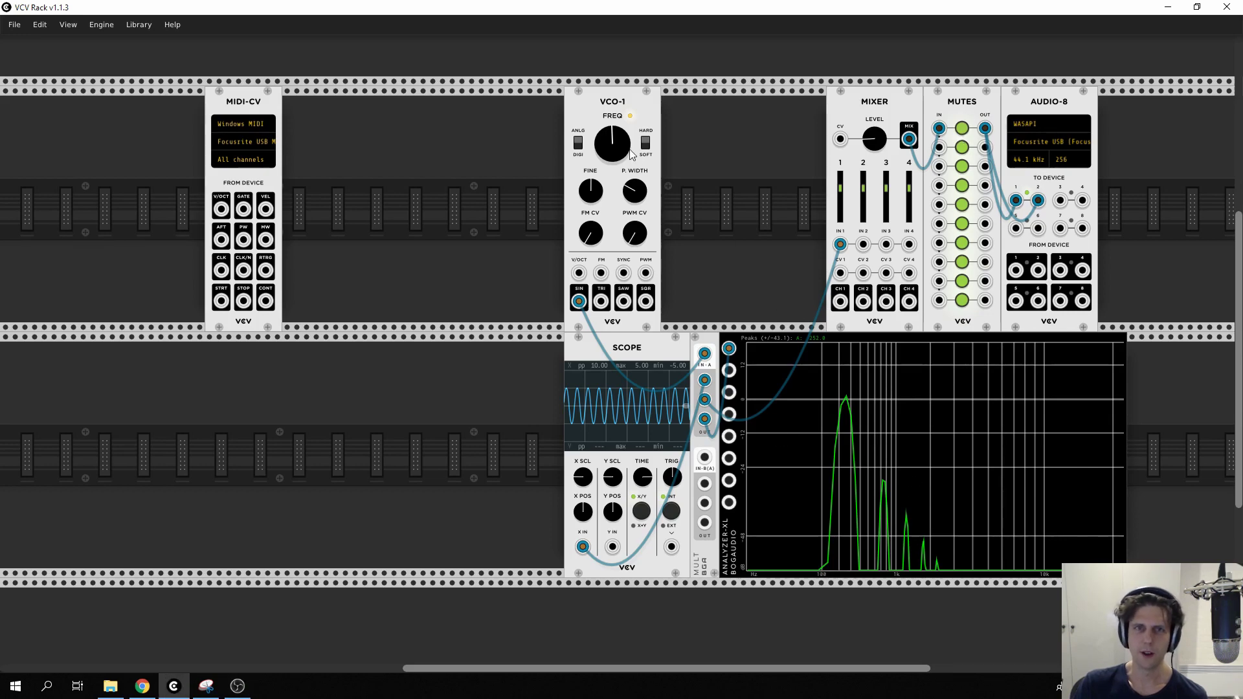
click(579, 144)
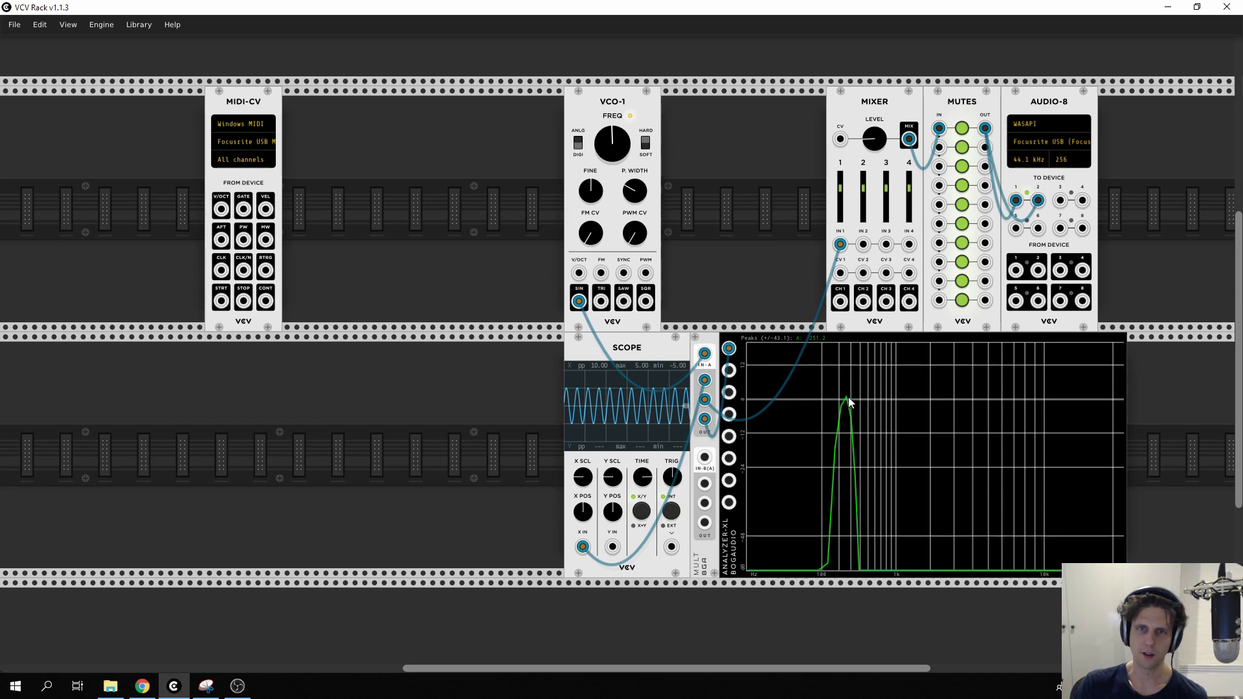
click(579, 143)
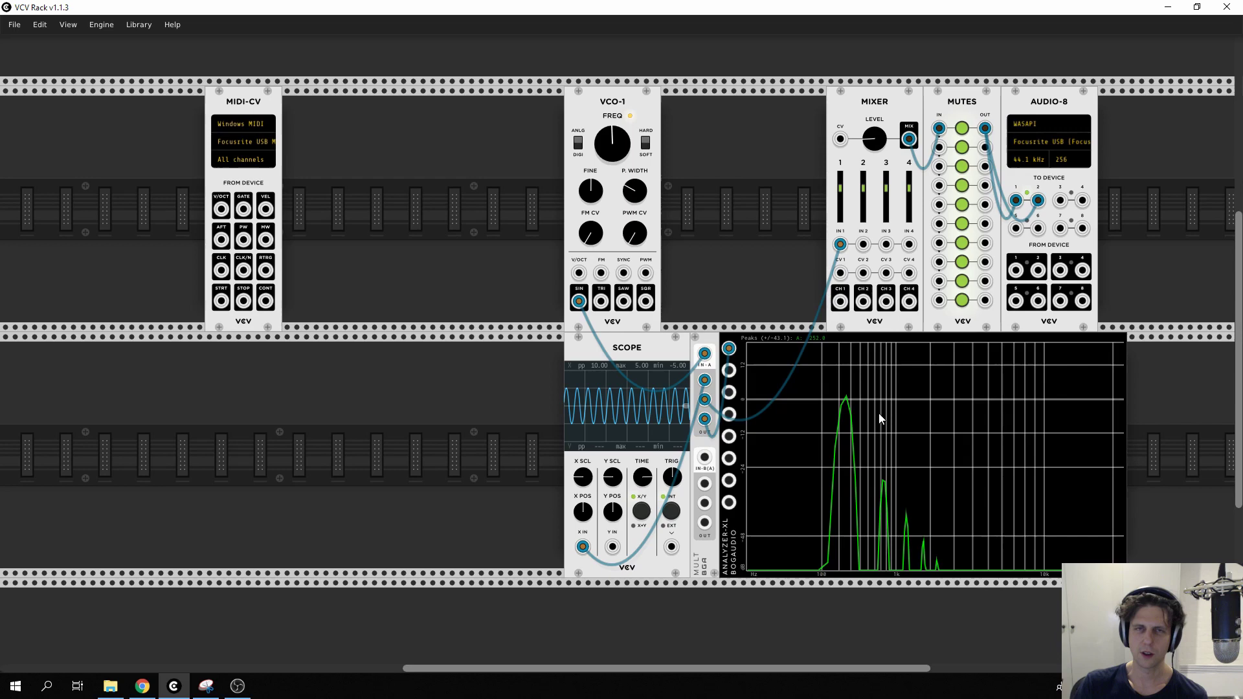
click(578, 144)
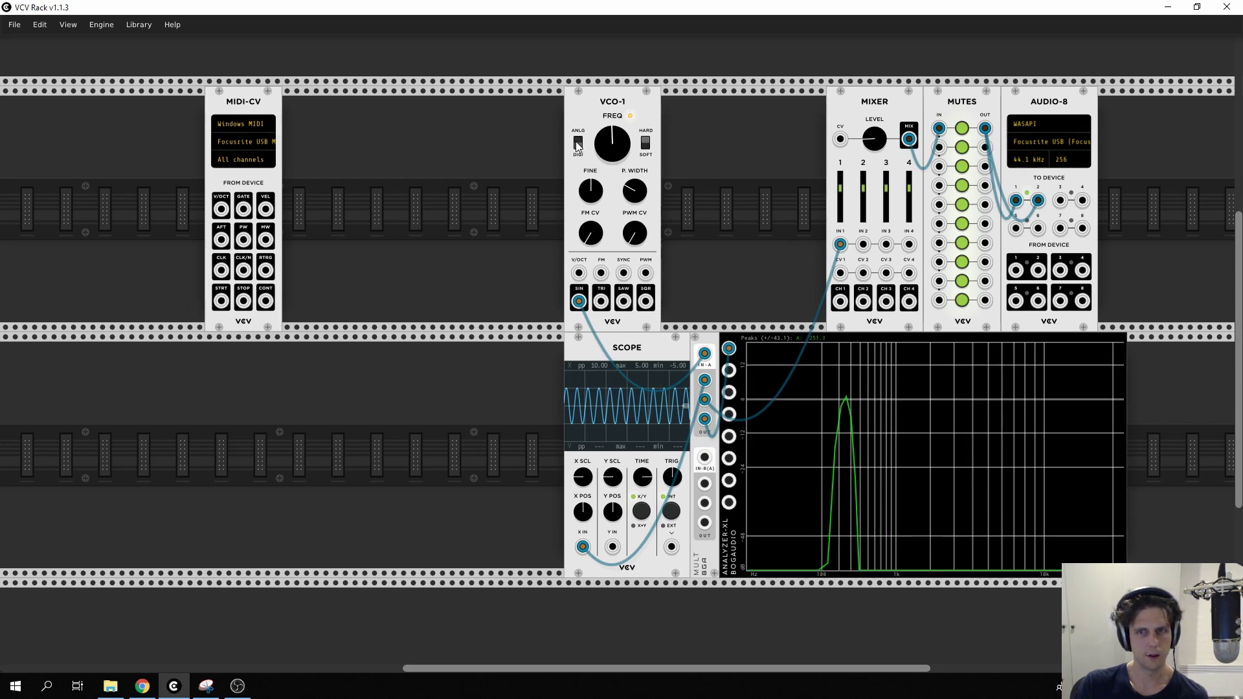
click(578, 144)
click(578, 143)
click(578, 144)
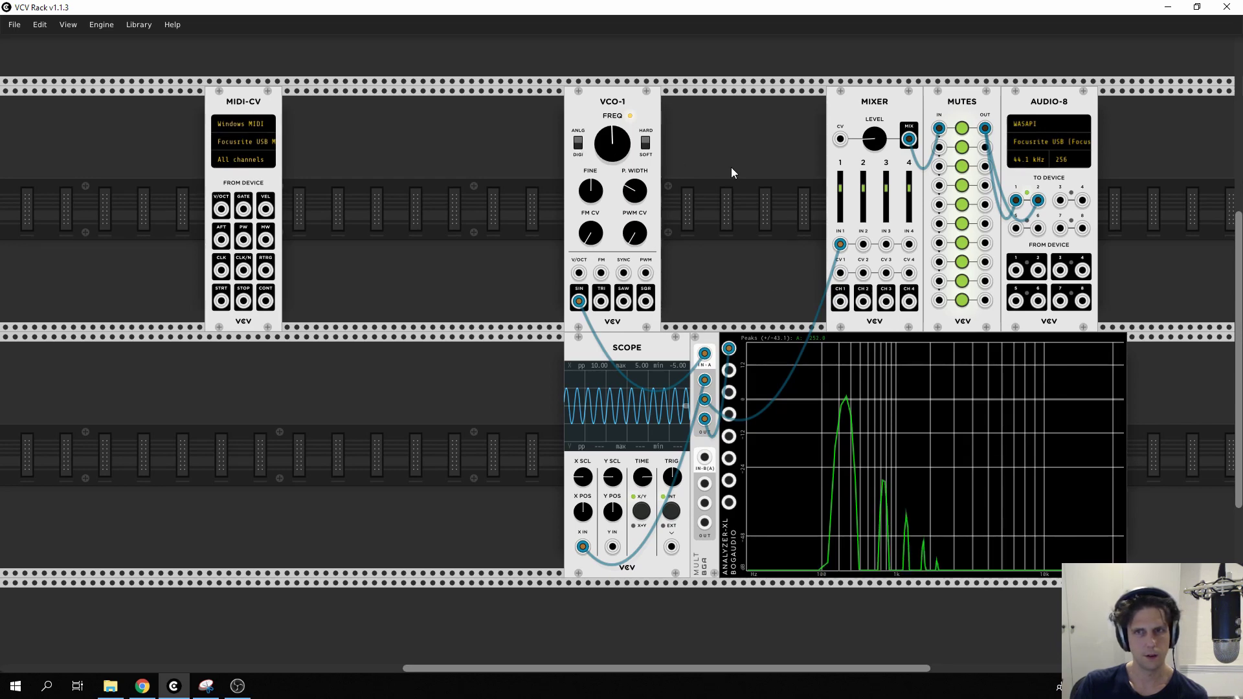
drag(579, 302, 646, 301)
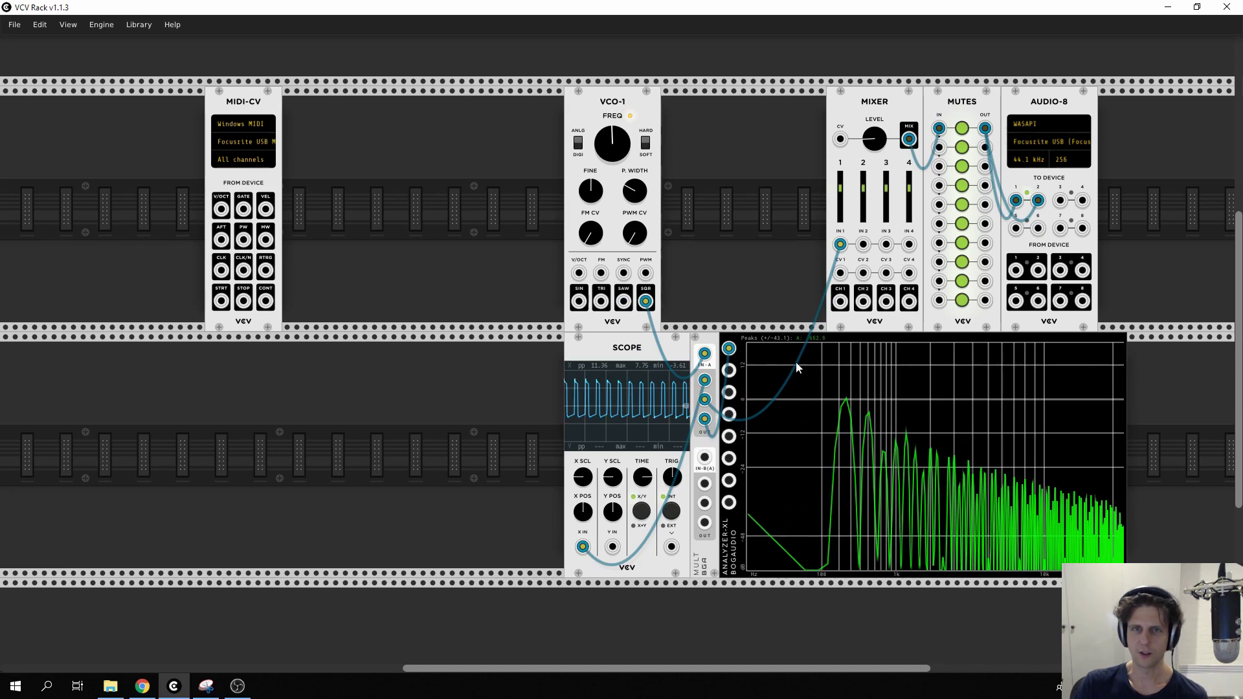
mouse_move(635, 191)
mouse_down()
mouse_move(634, 216)
mouse_move(635, 194)
mouse_up()
drag(646, 301, 580, 303)
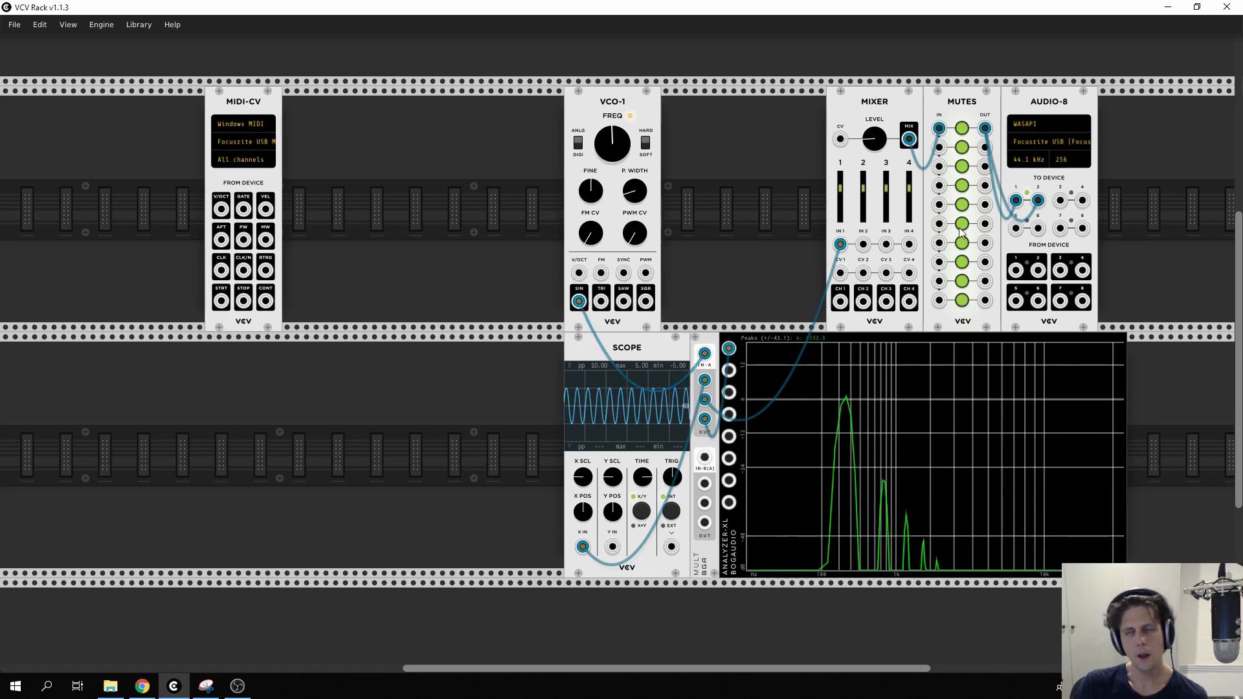
click(962, 128)
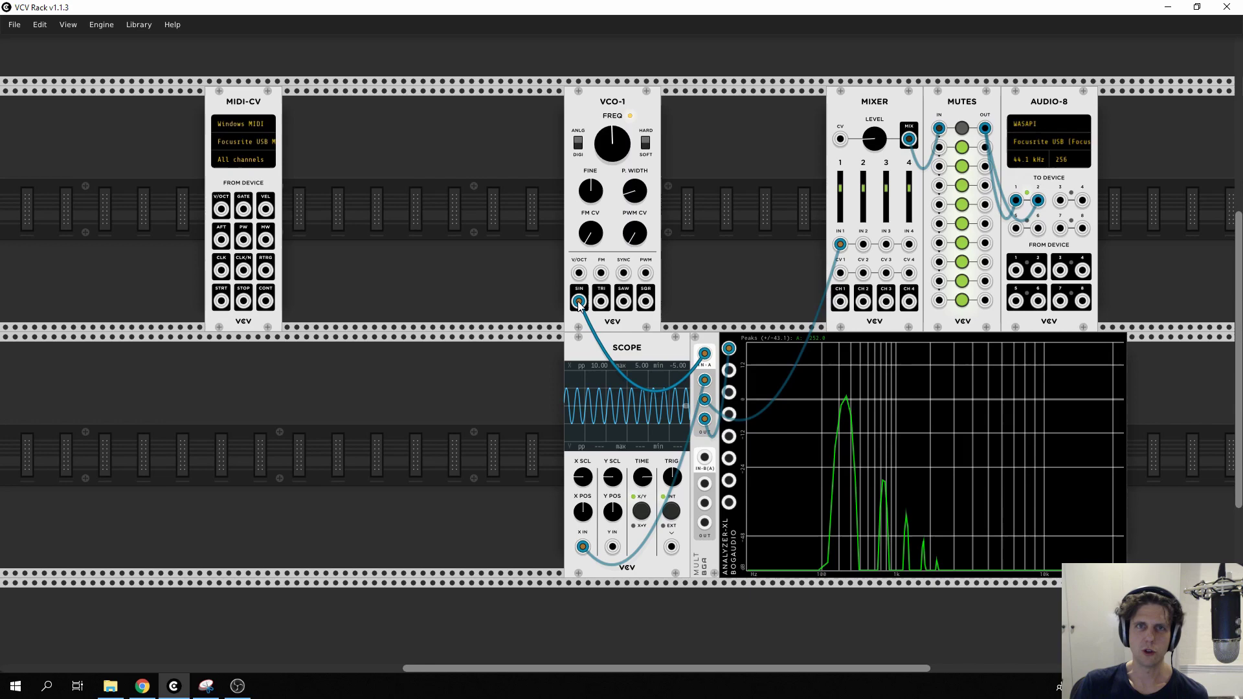
drag(580, 304, 623, 301)
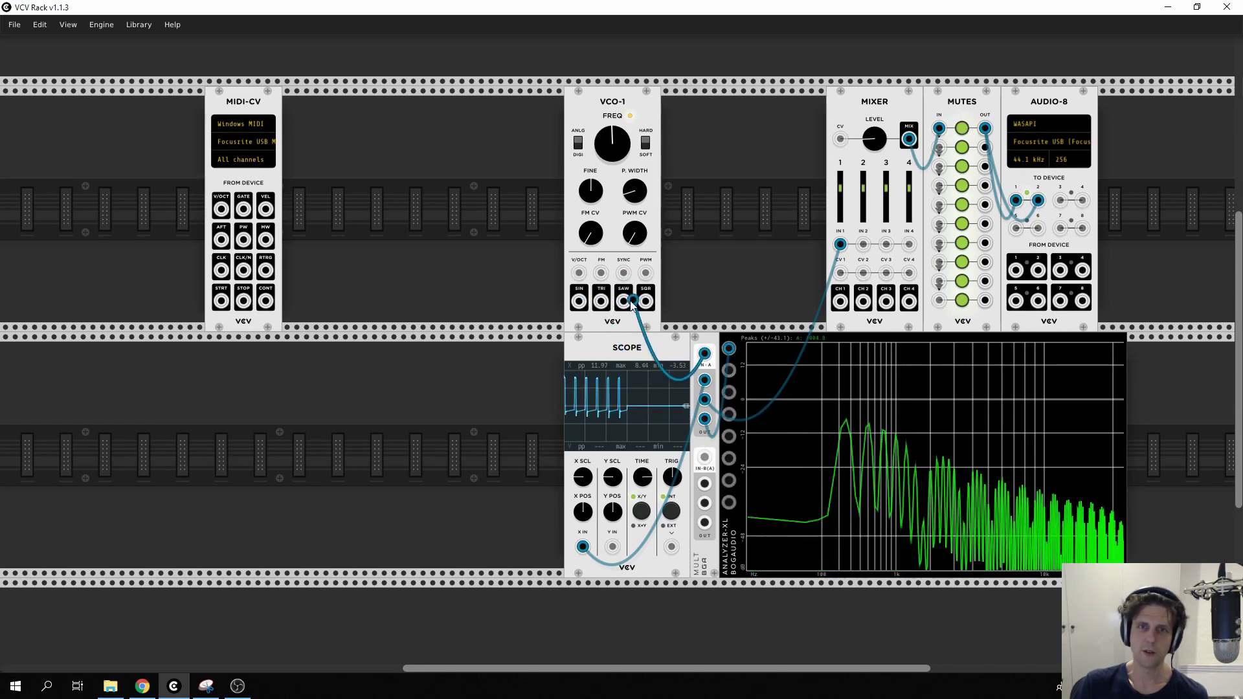
click(961, 129)
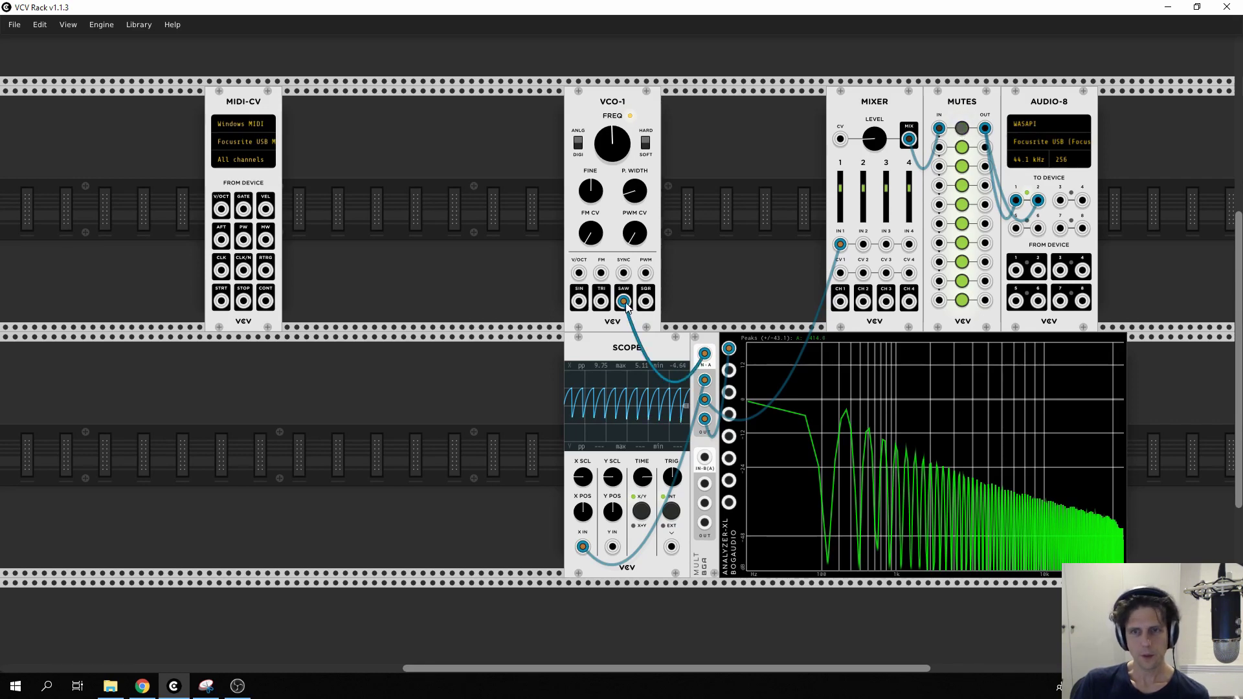
drag(624, 301, 579, 301)
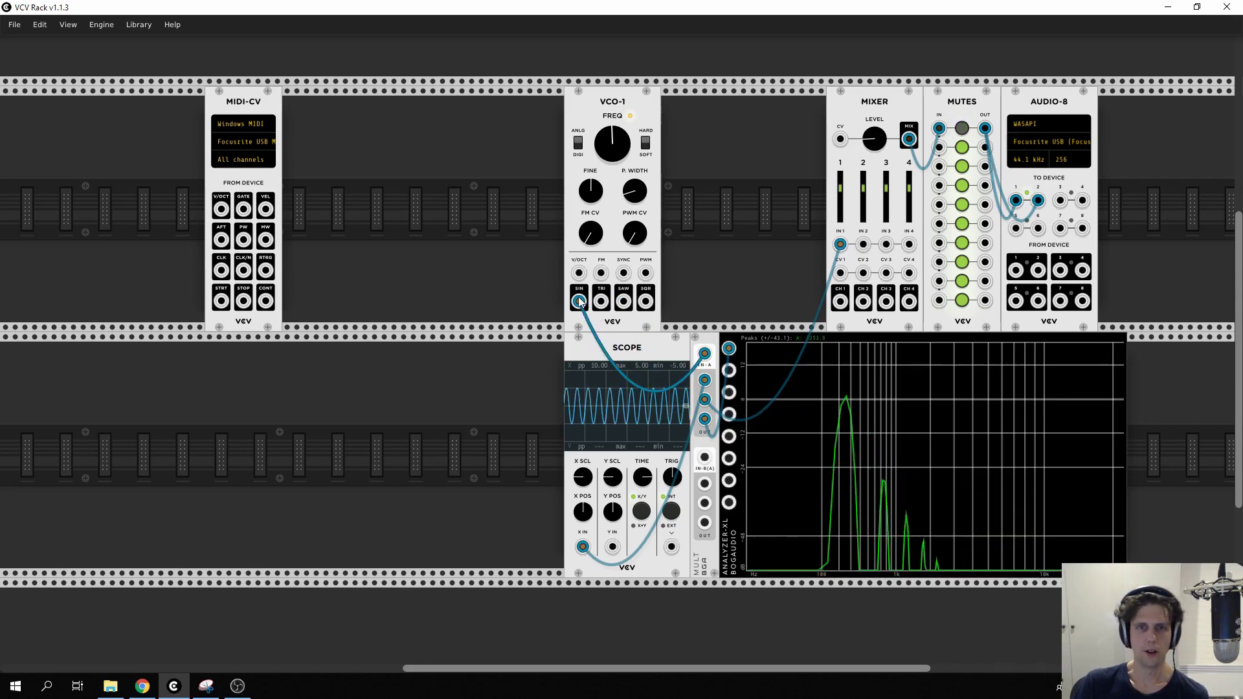
click(961, 128)
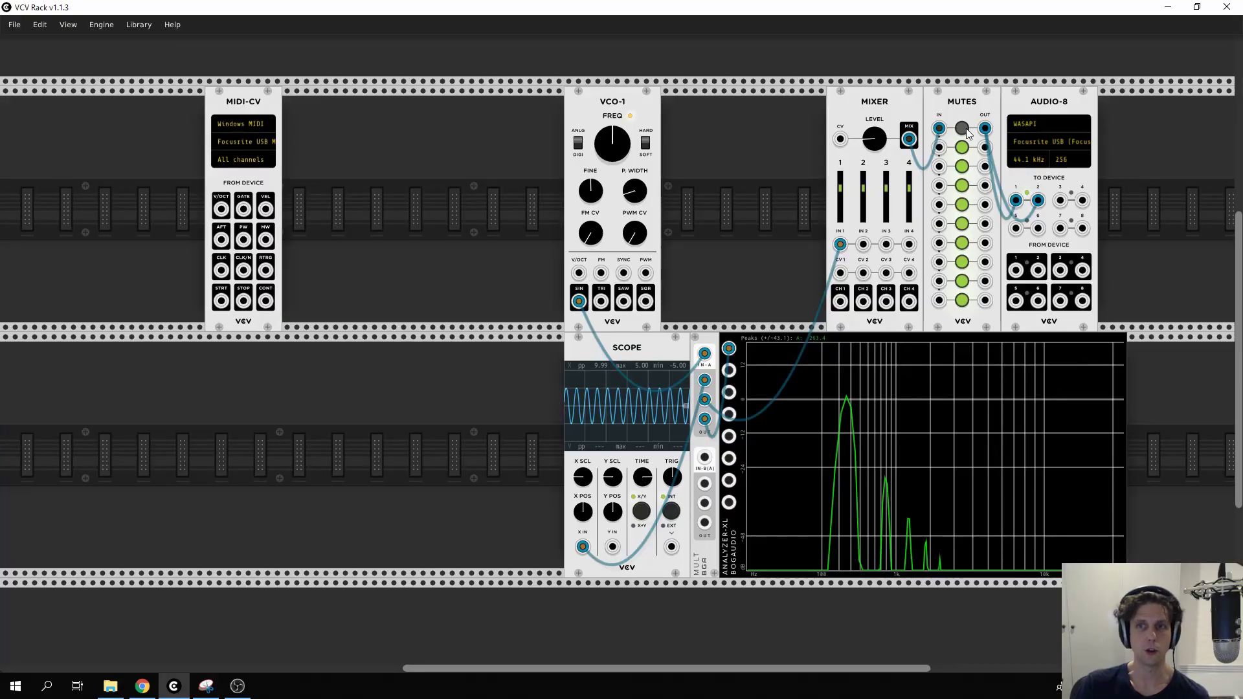
Unmute Mutes channel 1, sweep VCO-1's FREQ knob down and back up, then mute it again
click(962, 128)
mouse_move(612, 139)
mouse_down()
mouse_move(612, 168)
mouse_move(611, 120)
mouse_up()
drag(591, 190, 590, 190)
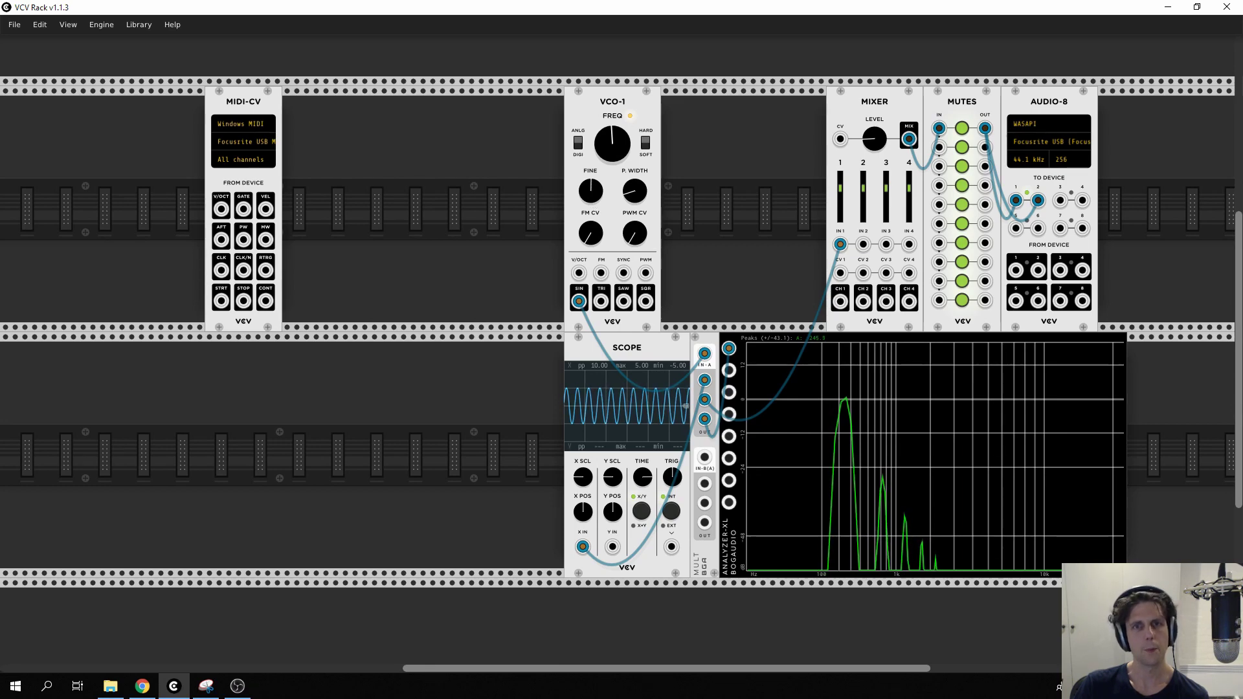
click(962, 130)
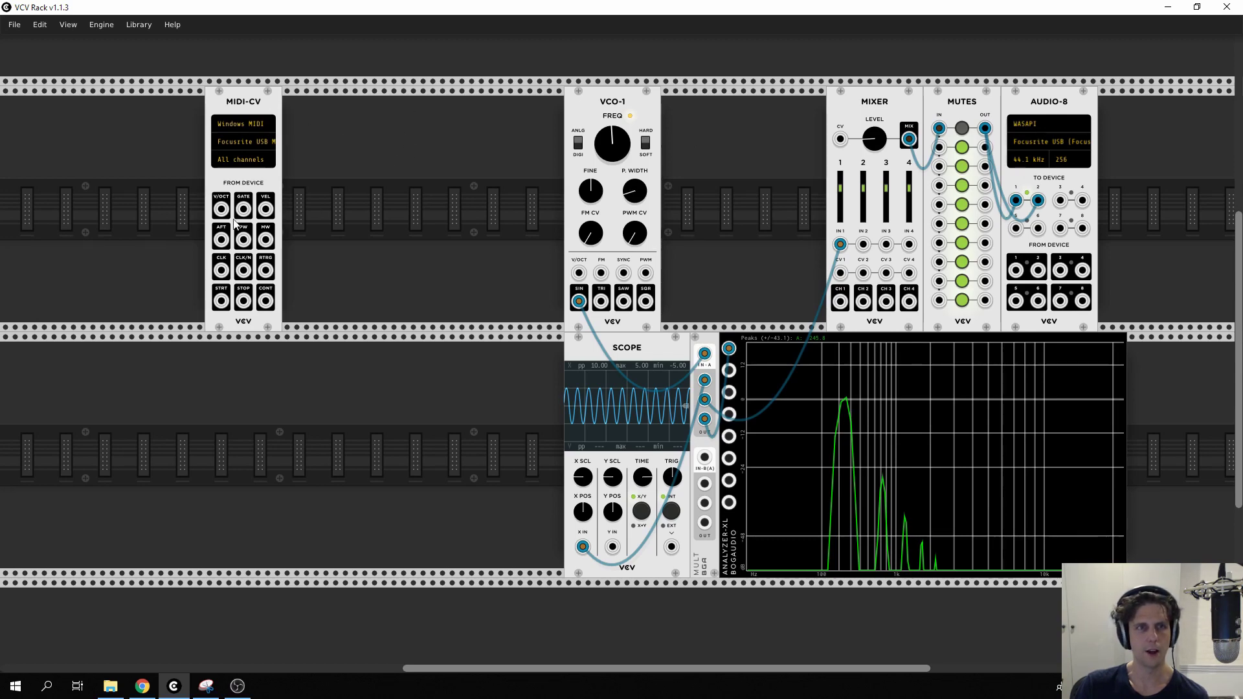
Patch MIDI-CV's V/OCT output into VCO-1's V/OCT input and briefly unmute Mutes channel 1
drag(227, 209, 580, 287)
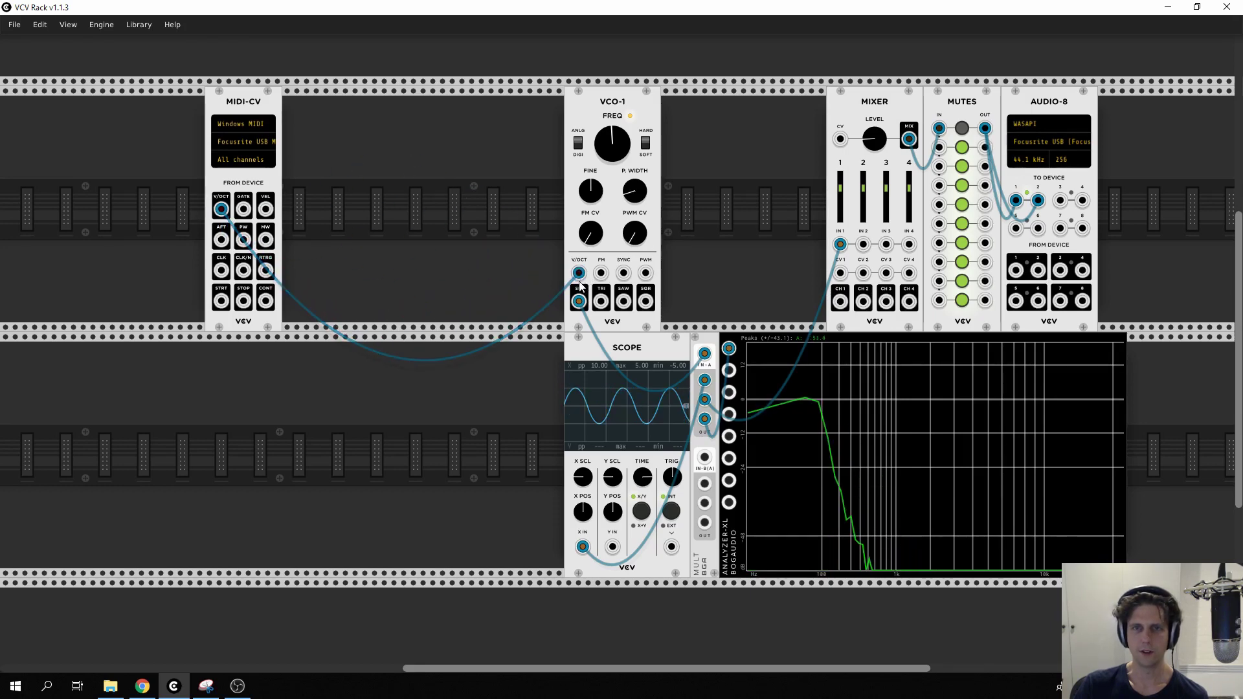
click(962, 129)
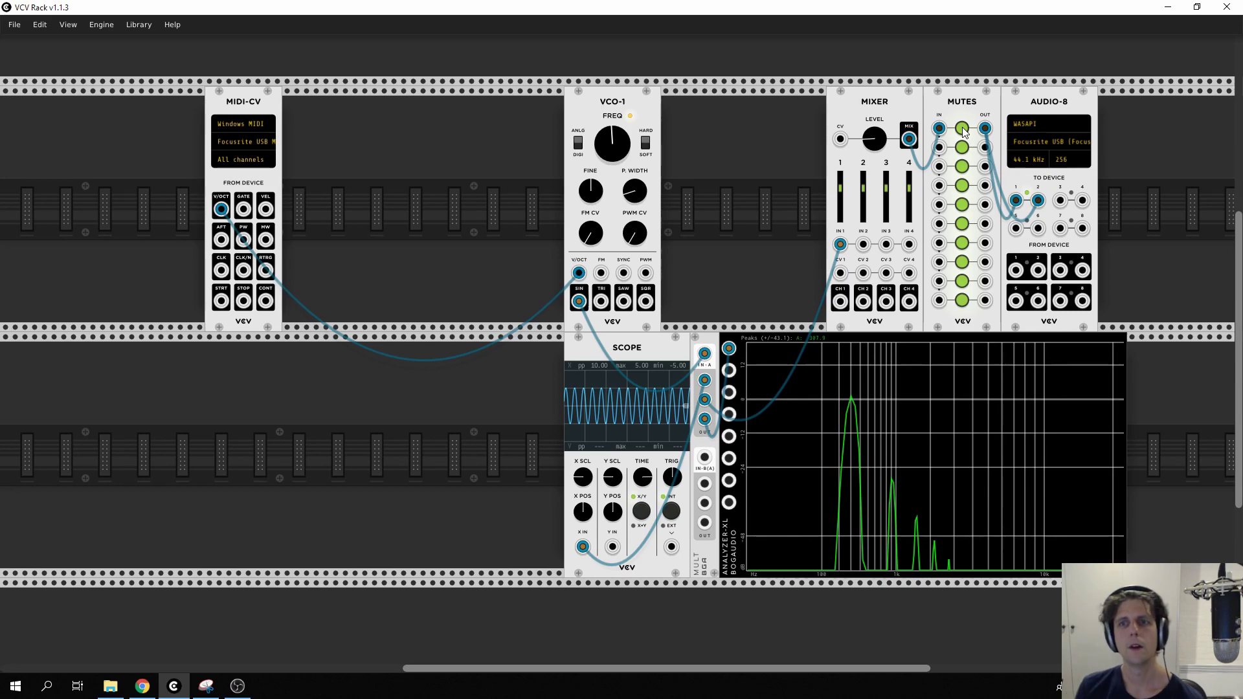
click(962, 128)
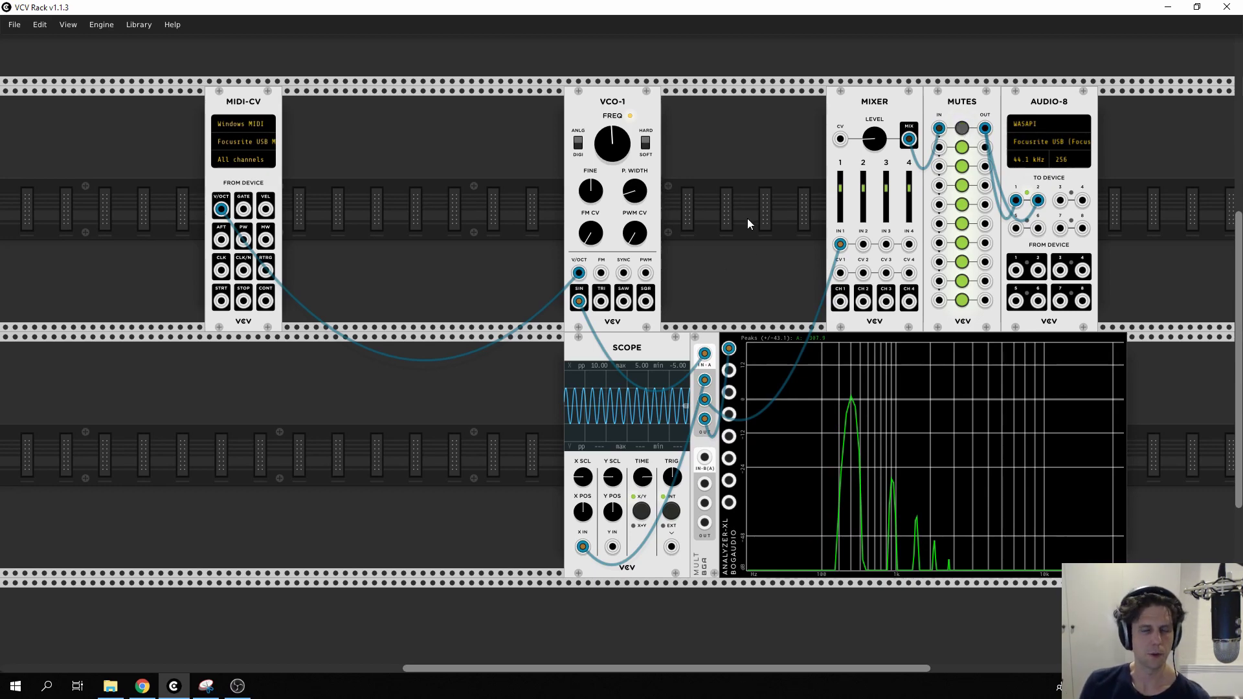
Add a VCV OCT module right beside MIDI-CV
right_click(667, 207)
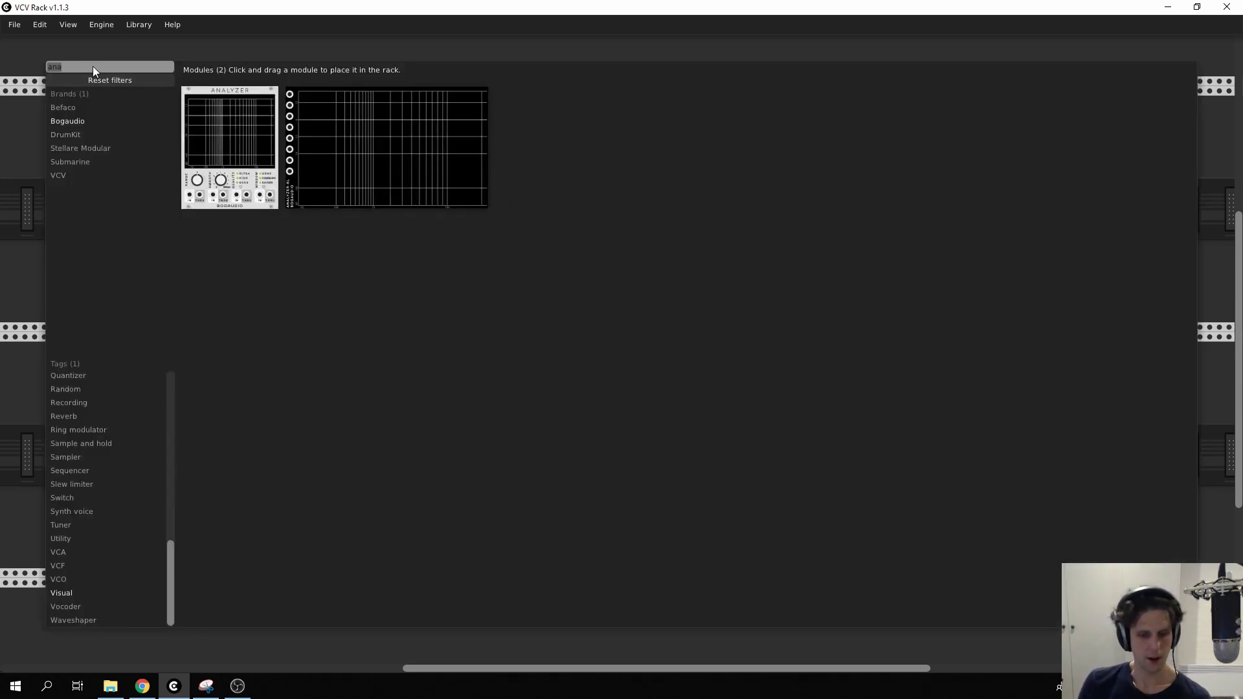
text(oct)
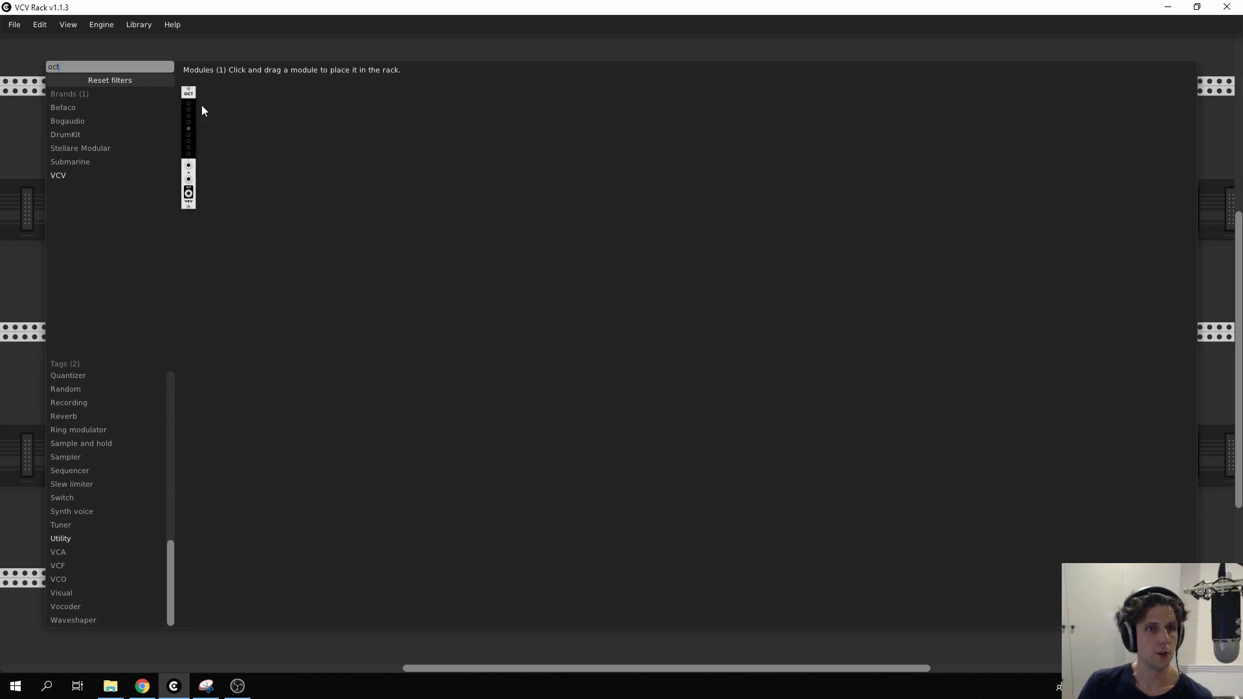
drag(188, 116, 296, 150)
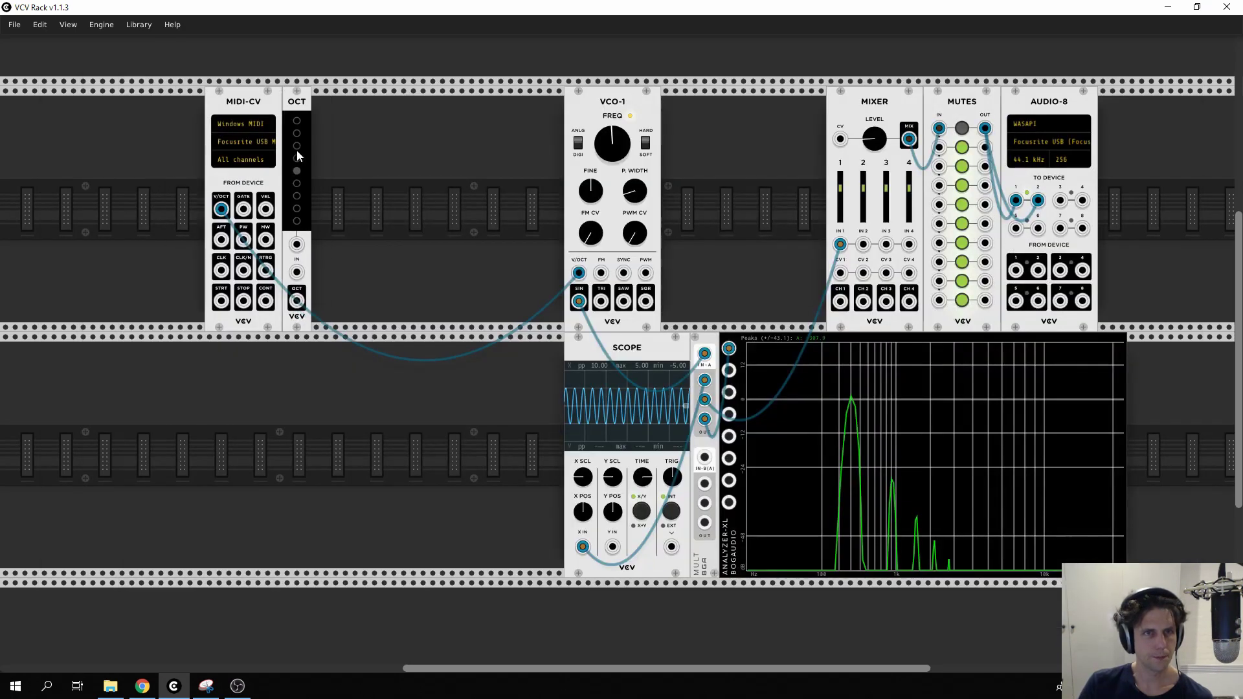
Route MIDI-CV's V/OCT through the OCT module into VCO-1 and select OCT's second octave setting
mouse_move(578, 273)
mouse_down()
mouse_move(537, 304)
mouse_move(418, 272)
mouse_move(296, 272)
mouse_move(570, 286)
mouse_move(579, 274)
mouse_up()
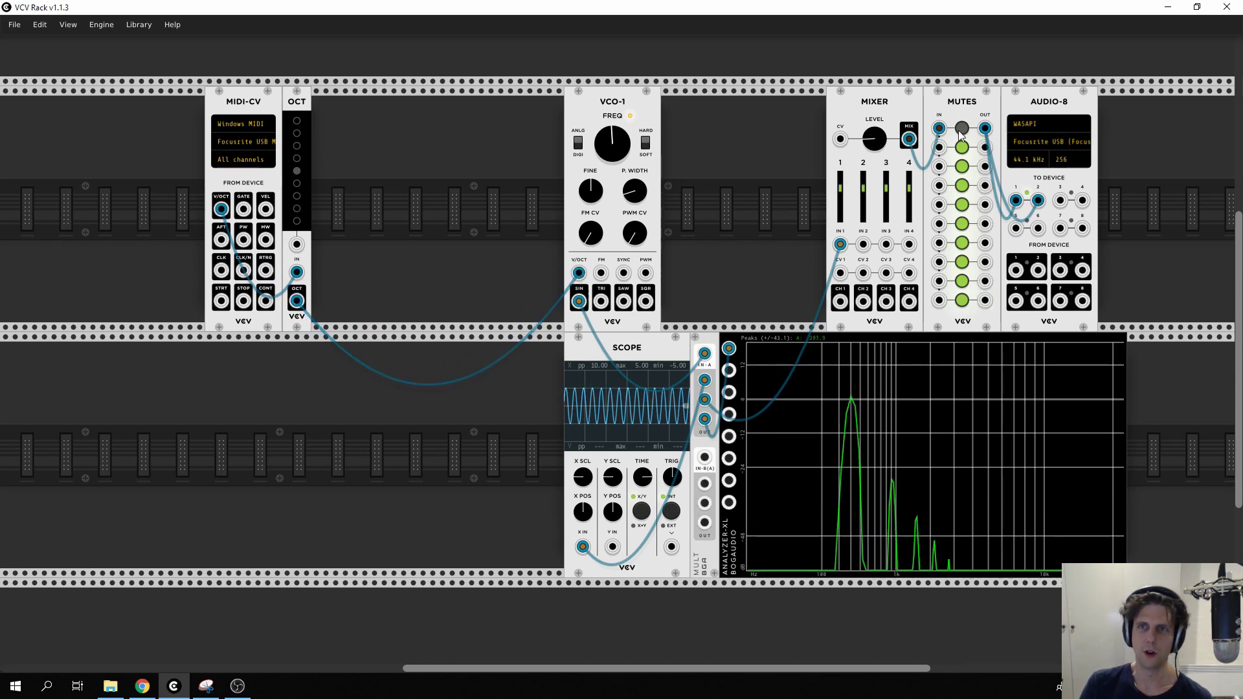
click(299, 155)
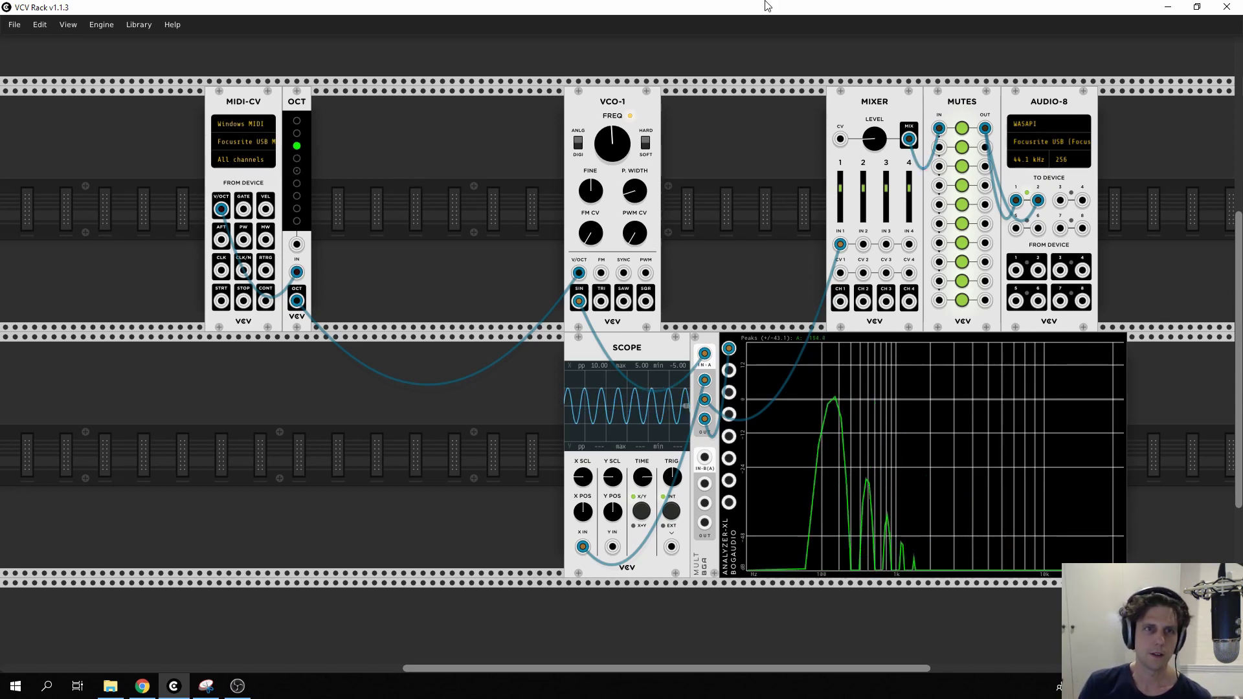
click(297, 134)
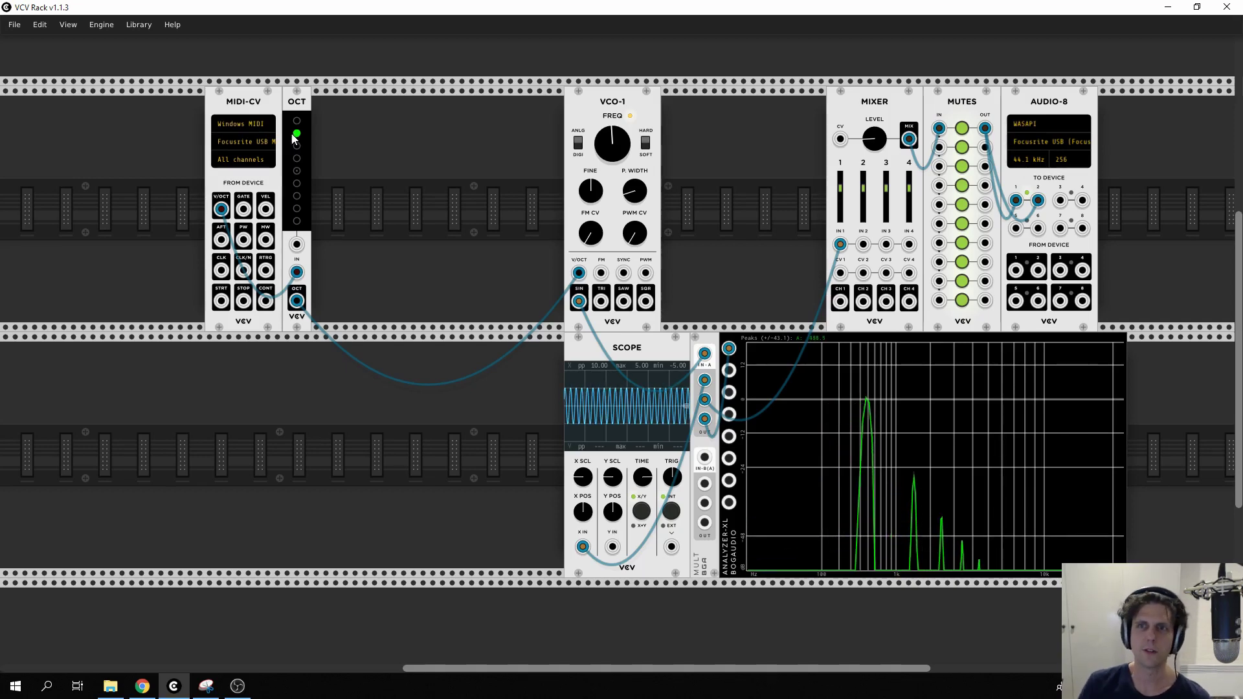
Toggle Mutes channel 1 to listen, leaving it muted
click(962, 128)
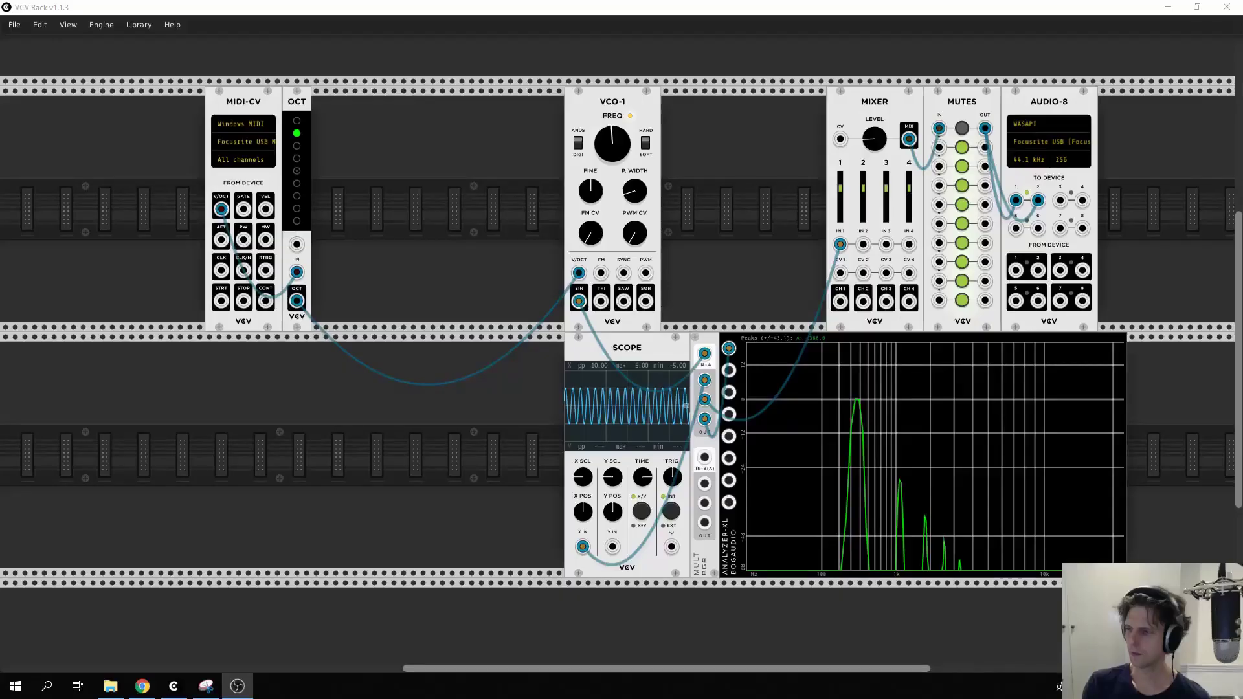
click(962, 129)
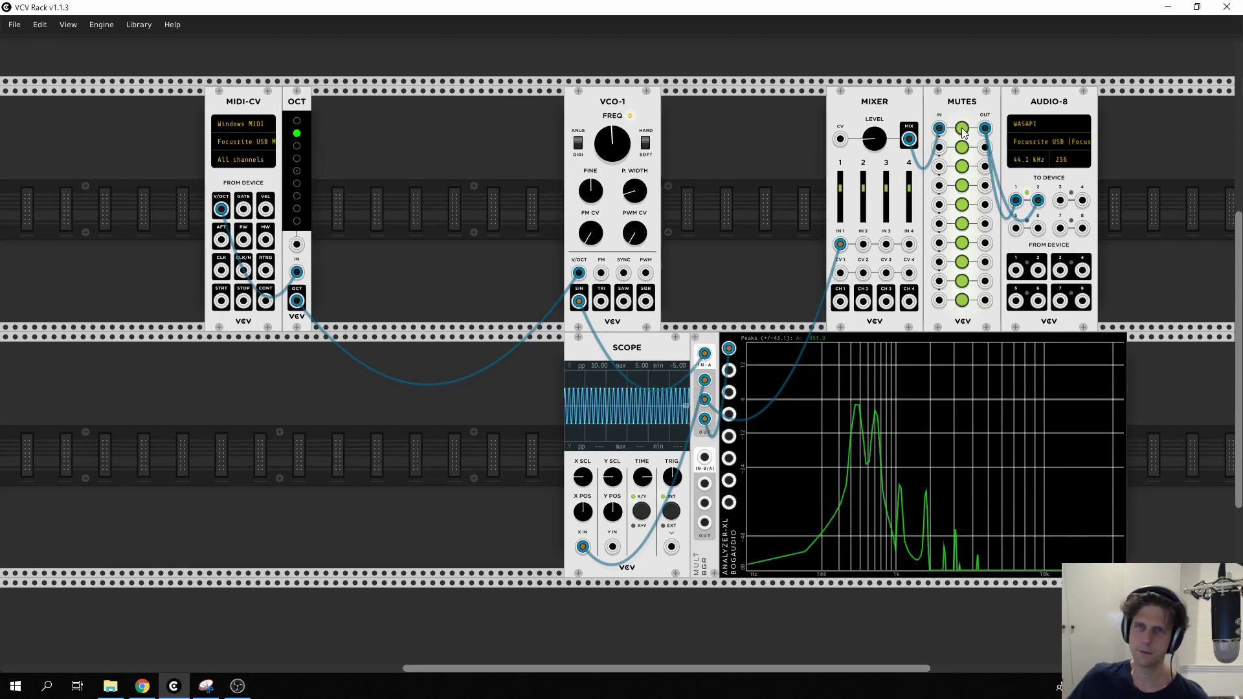
click(962, 129)
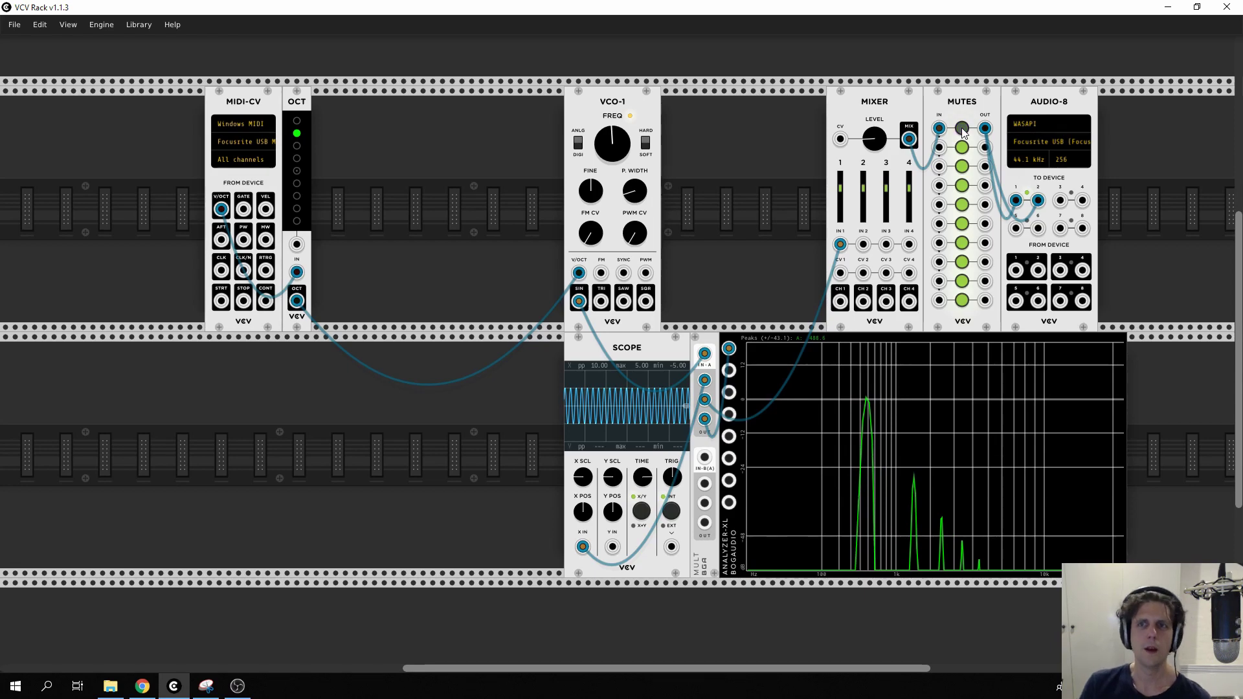